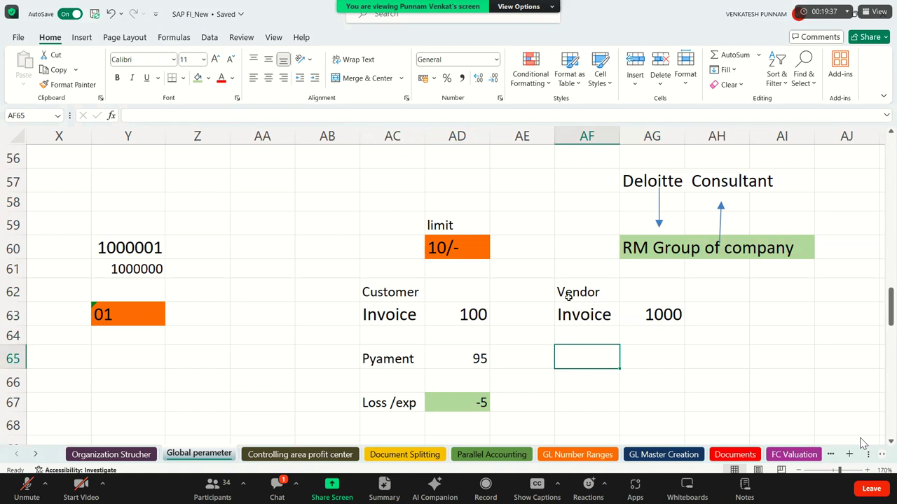
# Enter the vendor's Paid label in AF65 with the amount 994 in AG65.
pyautogui.write('Paid')
pyautogui.press('Tab')
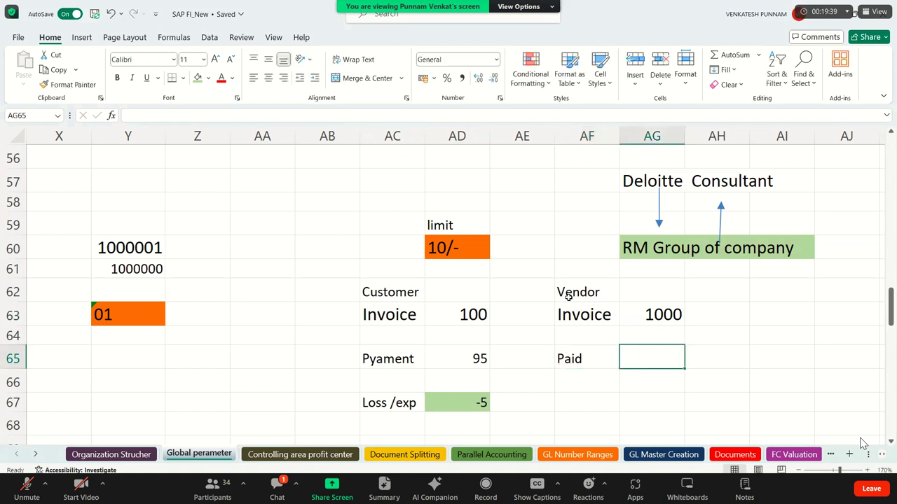
pyautogui.write('99')
pyautogui.press('BackSpace')
pyautogui.press('BackSpace')
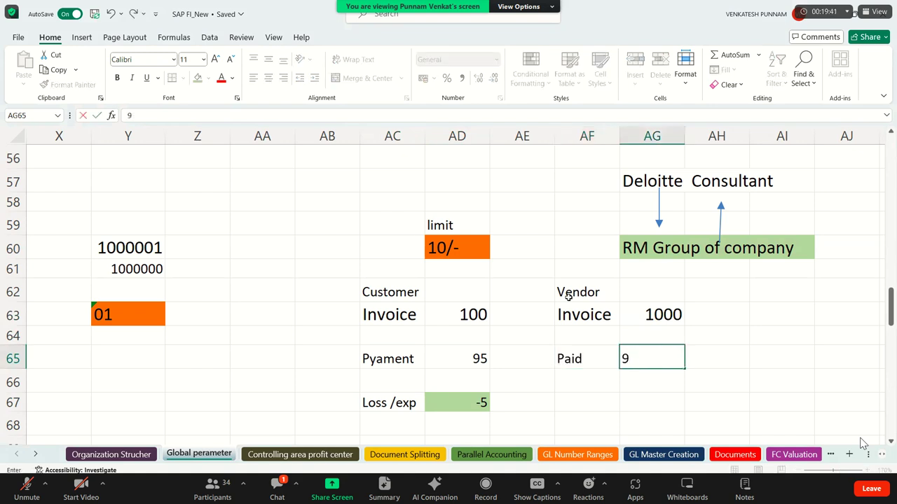
pyautogui.write('995')
pyautogui.press('BackSpace')
pyautogui.write('4')
pyautogui.press('Return')
# Put =AG63-AG65 in AG67 to get the difference of 6 and fill it green.
pyautogui.press('Down')
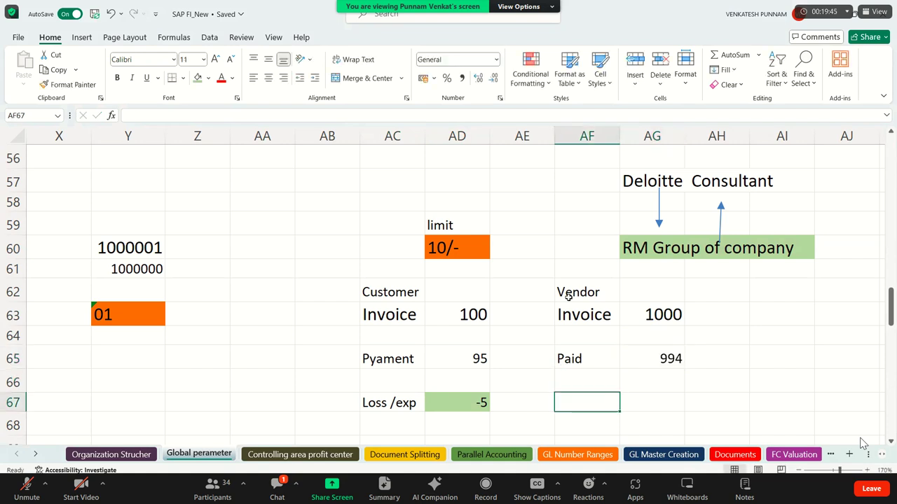
pyautogui.press('Right')
pyautogui.write('=')
pyautogui.press('Up')
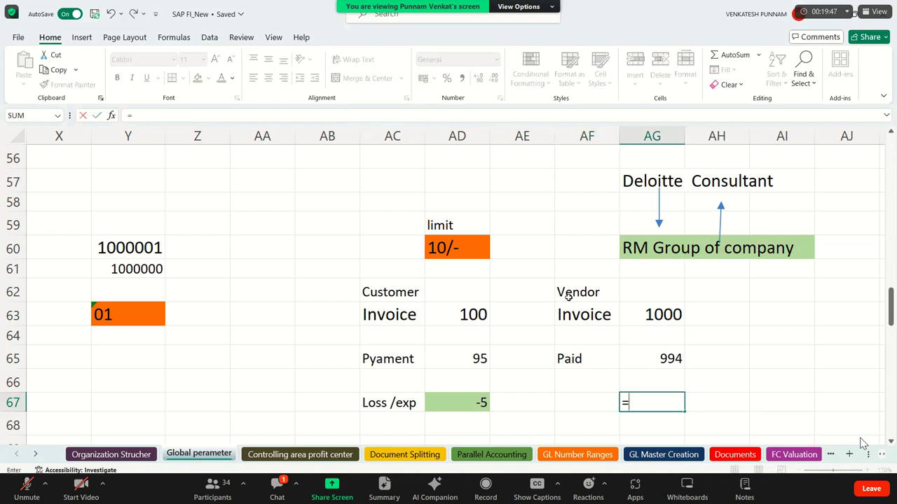
pyautogui.press('Up')
pyautogui.press('Up')
pyautogui.press('Up')
pyautogui.write('-')
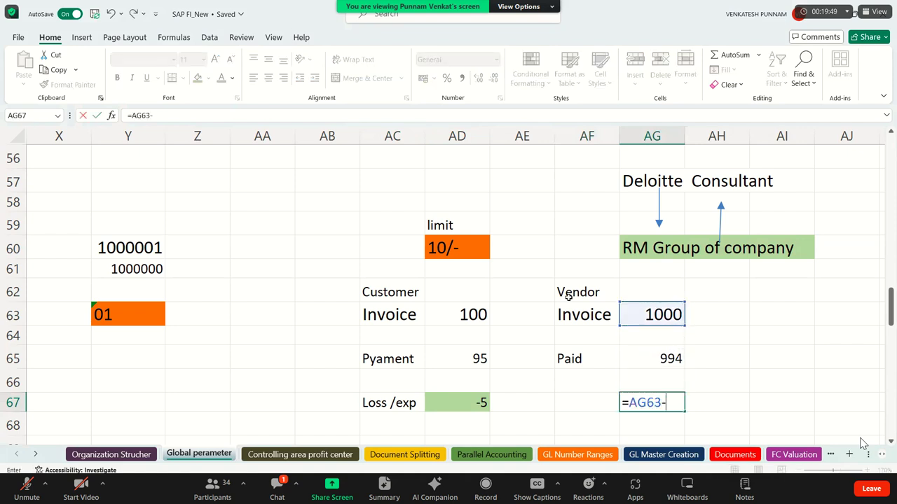
pyautogui.press('Up')
pyautogui.press('Up')
pyautogui.press('Return')
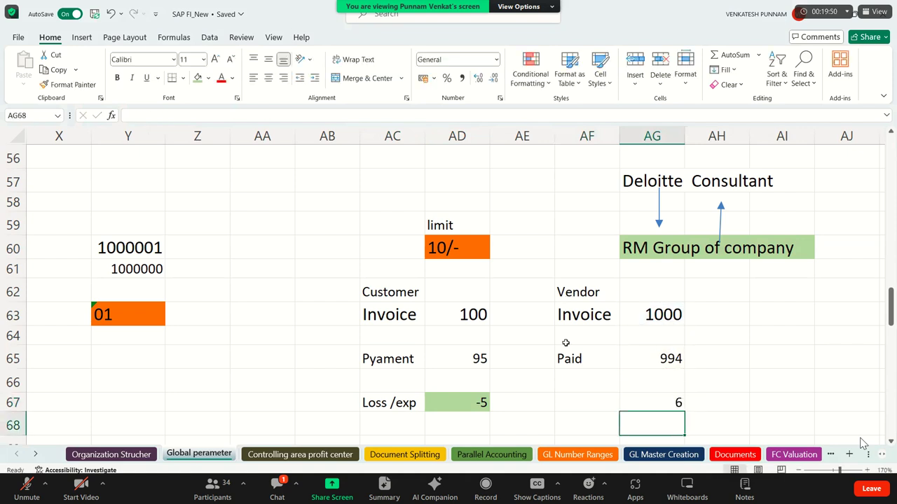
pyautogui.click(669, 397)
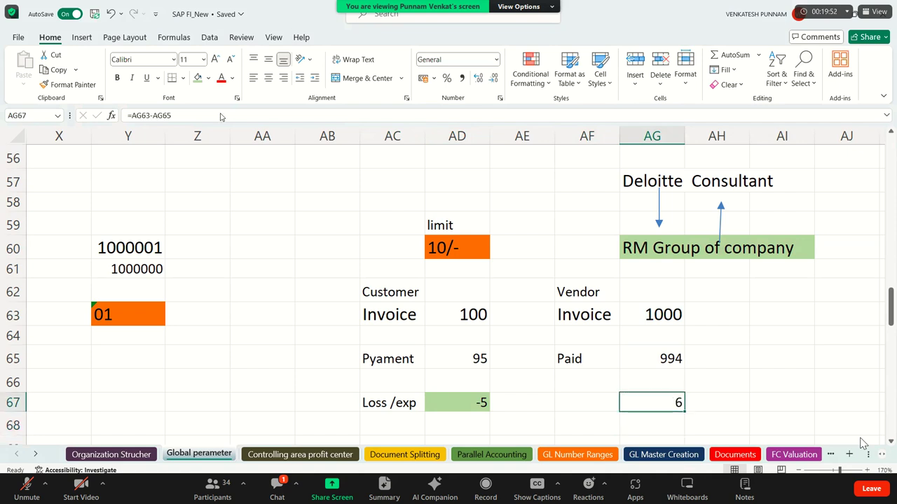
pyautogui.click(199, 78)
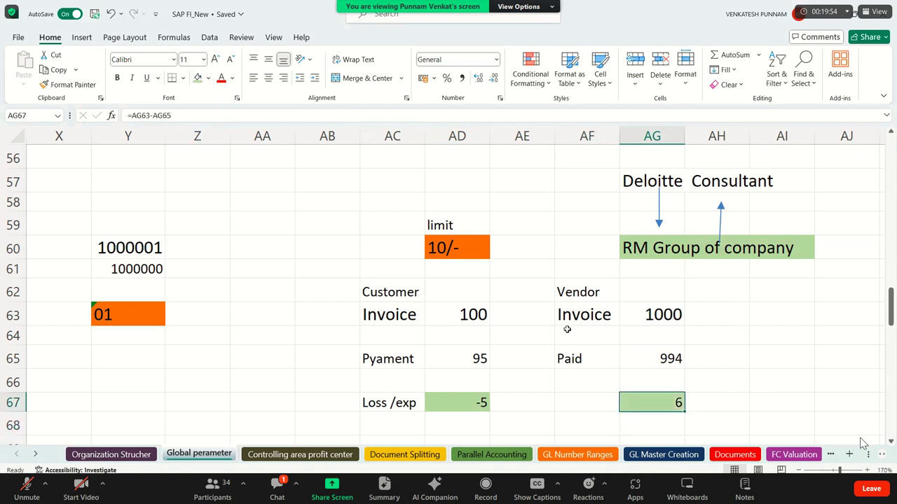
# Point out the vendor invoice of 1000, the Paid label and the paid amount 994.
pyautogui.moveTo(615, 319); pyautogui.dragTo(674, 316)
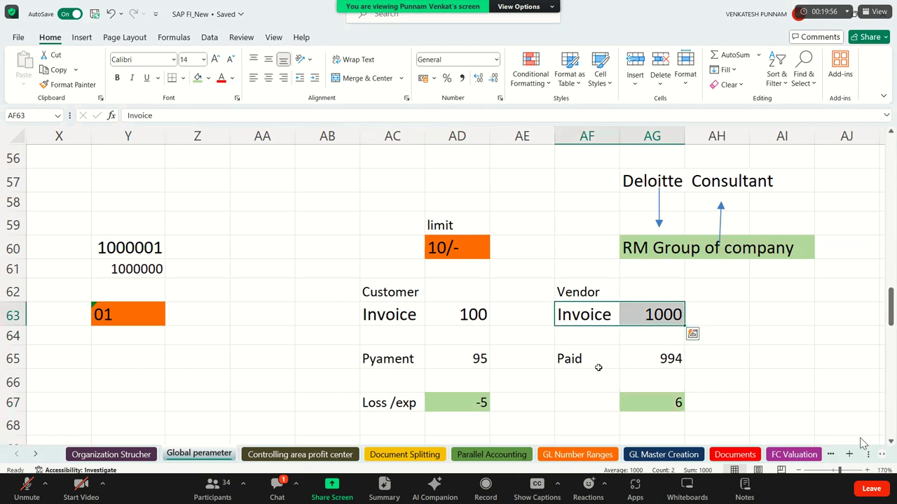
pyautogui.click(568, 367)
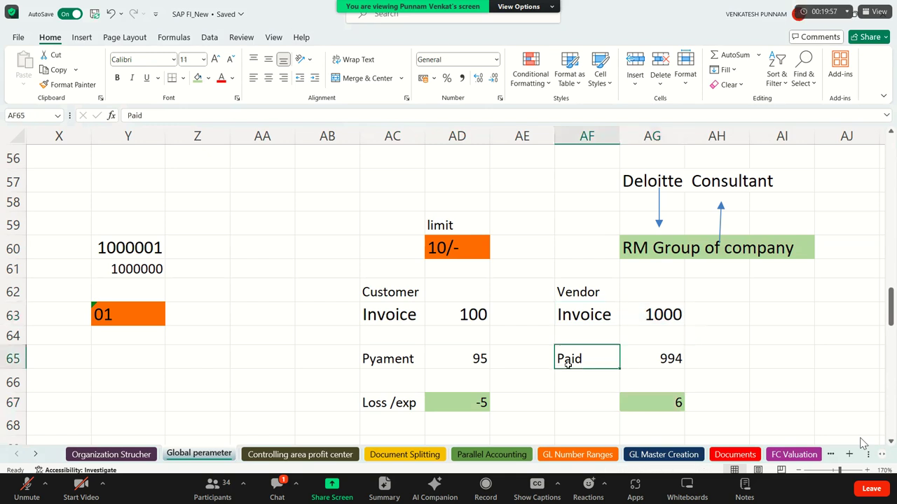
pyautogui.click(661, 359)
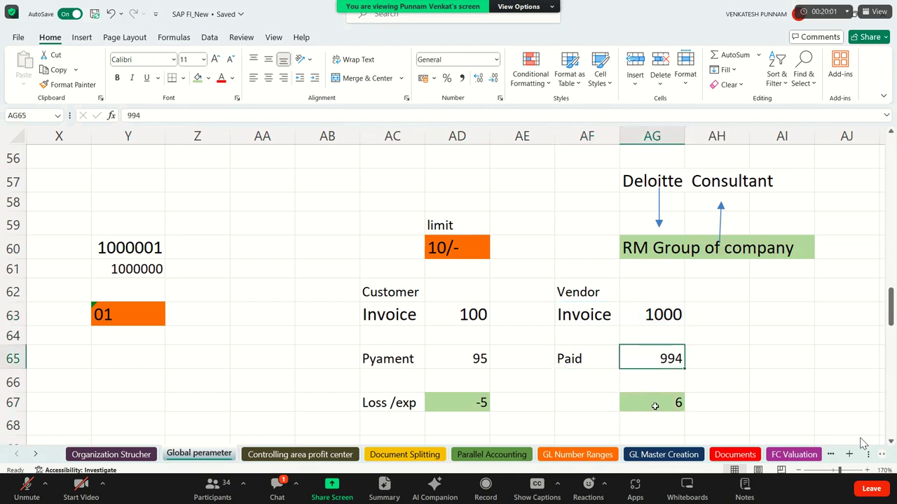
pyautogui.click(581, 400)
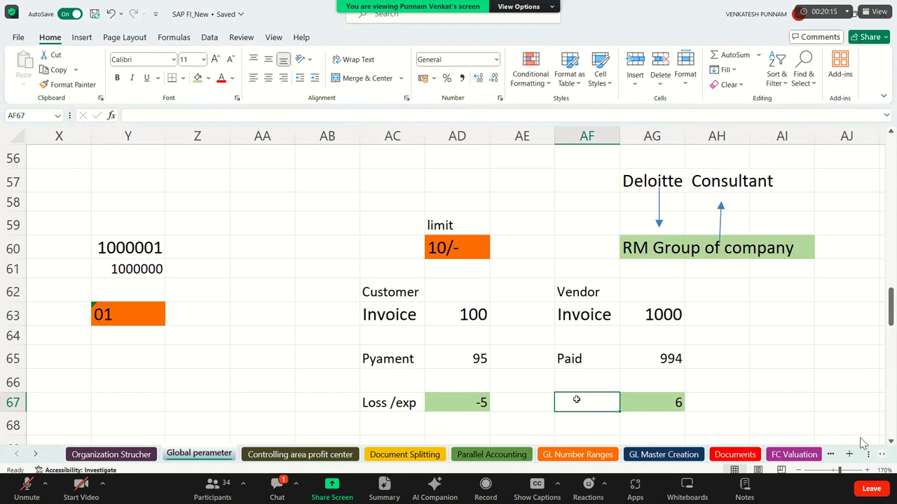
# Label the vendor's difference row 'Gain / IN' next to the result of 6.
pyautogui.write('Gain ')
pyautogui.write('/ omc')
pyautogui.press('BackSpace')
pyautogui.press('BackSpace')
pyautogui.press('BackSpace')
pyautogui.write('ic')
pyautogui.press('BackSpace')
pyautogui.press('BackSpace')
pyautogui.write('I')
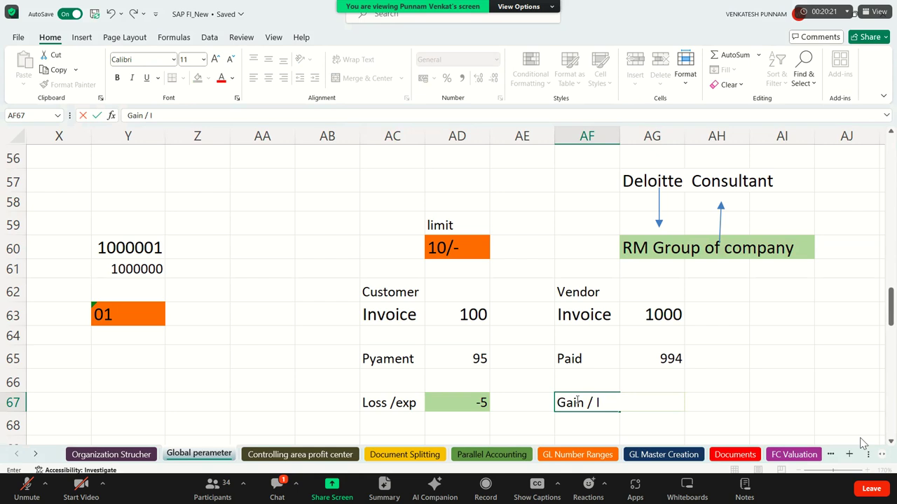
pyautogui.write('N')
pyautogui.press('Return')
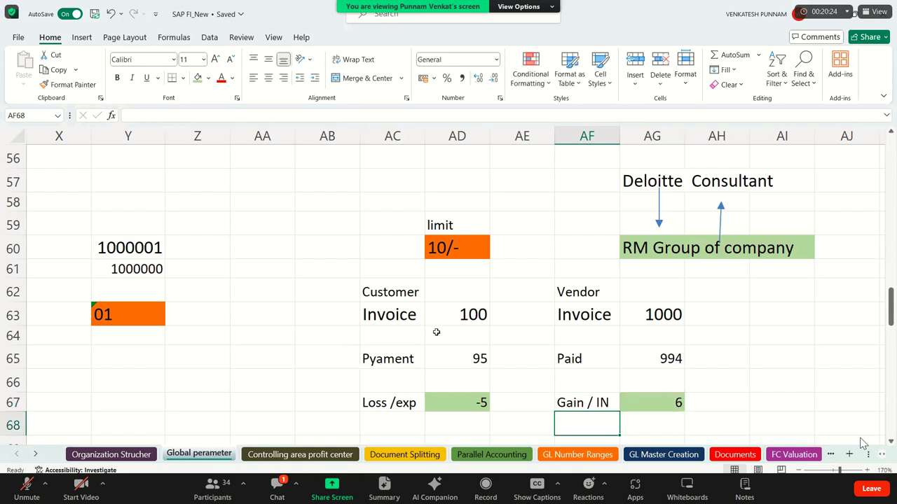
# Point out the customer and vendor examples, the payments of 95 and 994, and the 10/- limit.
pyautogui.click(376, 297)
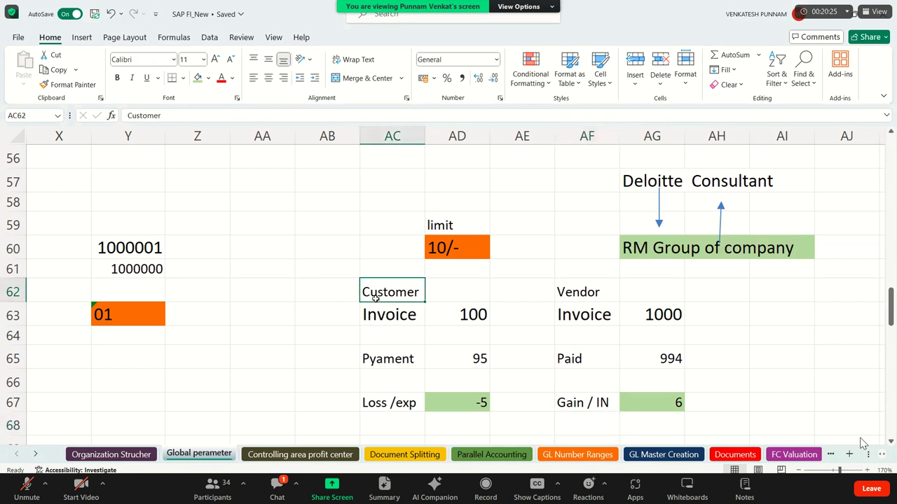
pyautogui.click(651, 259)
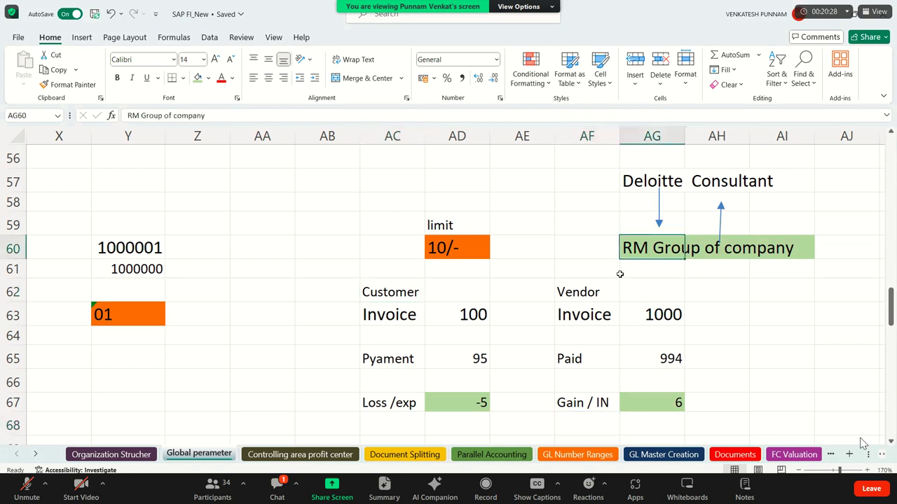
pyautogui.click(585, 298)
pyautogui.click(504, 332)
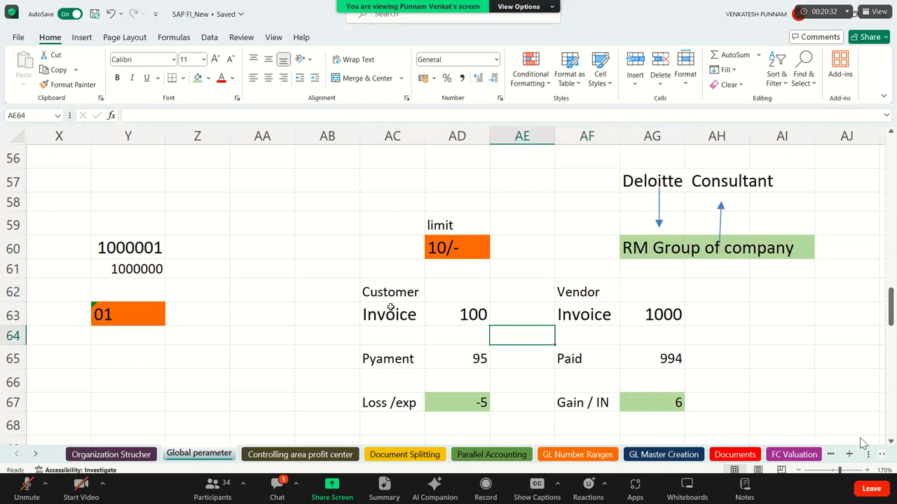
pyautogui.click(392, 309)
pyautogui.moveTo(327, 365); pyautogui.dragTo(489, 360)
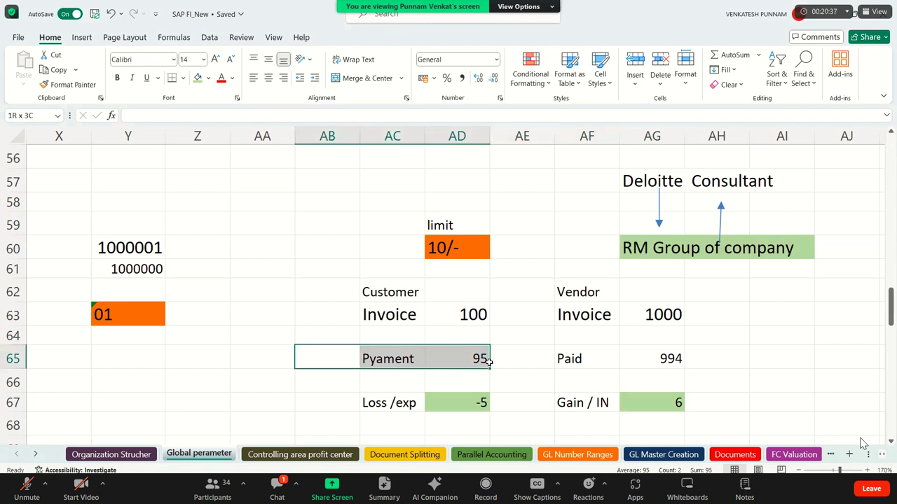
pyautogui.moveTo(540, 363); pyautogui.dragTo(728, 361)
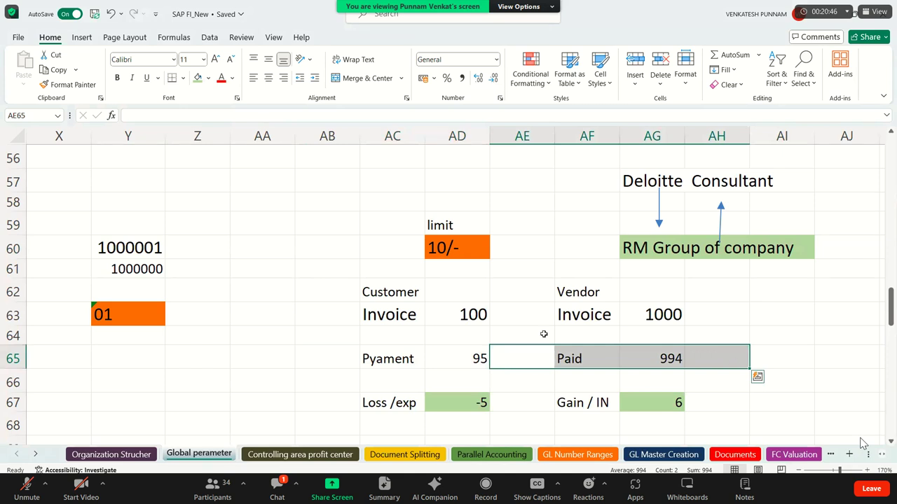
pyautogui.moveTo(341, 225); pyautogui.dragTo(545, 256)
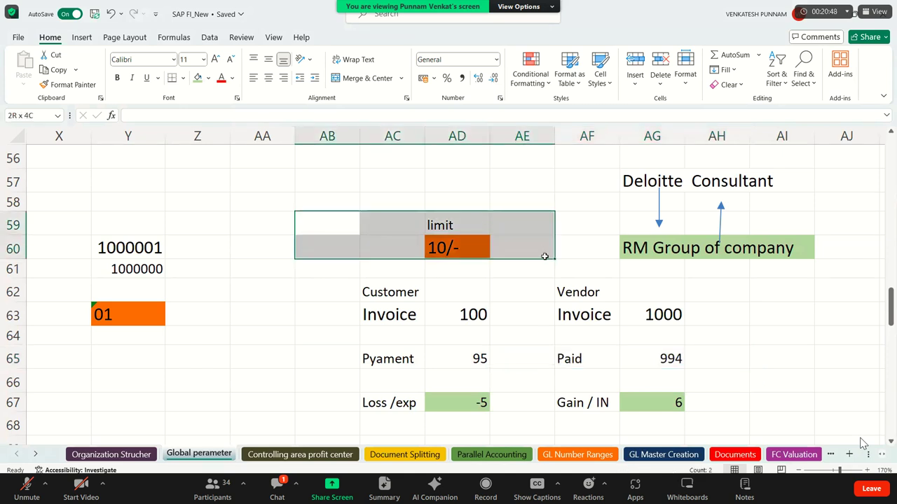
pyautogui.moveTo(328, 351); pyautogui.dragTo(719, 374)
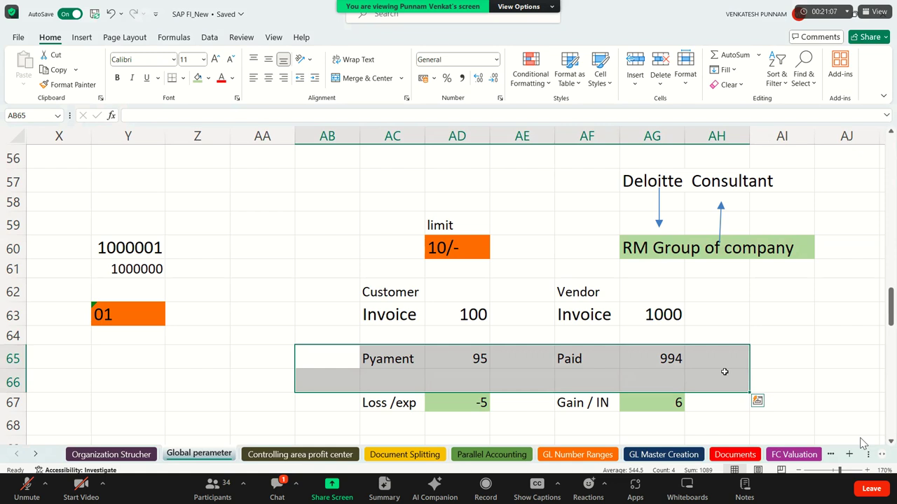
pyautogui.click(484, 378)
pyautogui.press('Left')
pyautogui.press('Left')
pyautogui.press('Left')
pyautogui.press('Left')
pyautogui.press('Left')
pyautogui.press('Left')
pyautogui.press('Left')
pyautogui.press('Left')
pyautogui.press('Left')
pyautogui.press('Left')
pyautogui.press('Left')
pyautogui.press('Left')
pyautogui.press('Left')
pyautogui.press('Left')
pyautogui.press('Left')
pyautogui.press('Left')
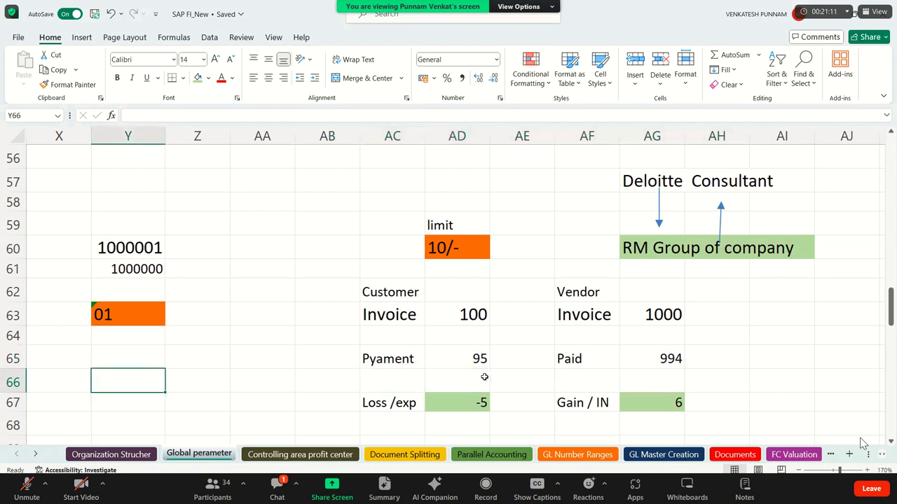
pyautogui.press('Left')
pyautogui.press('Left')
pyautogui.press('Left')
pyautogui.press('Left')
pyautogui.press('Left')
pyautogui.press('Left')
pyautogui.press('Left')
pyautogui.press('Left')
pyautogui.press('Left')
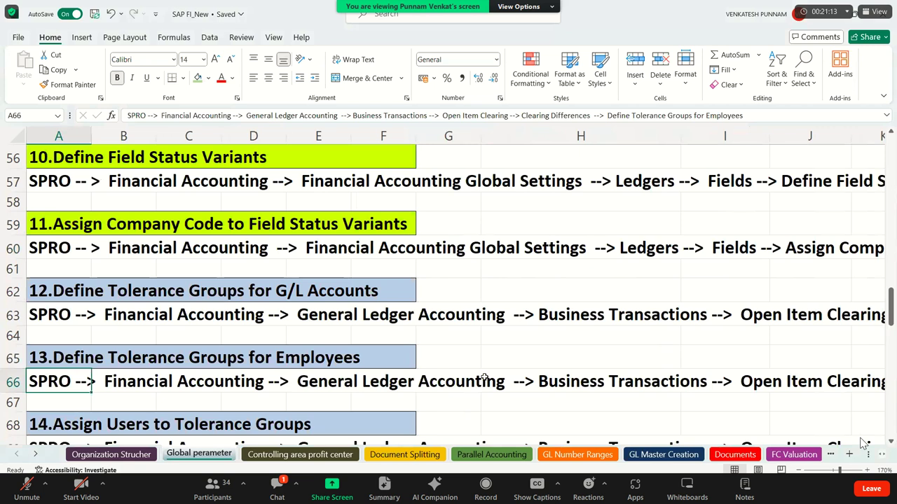
pyautogui.press('Right')
pyautogui.hotkey('ctrl', 'Right')
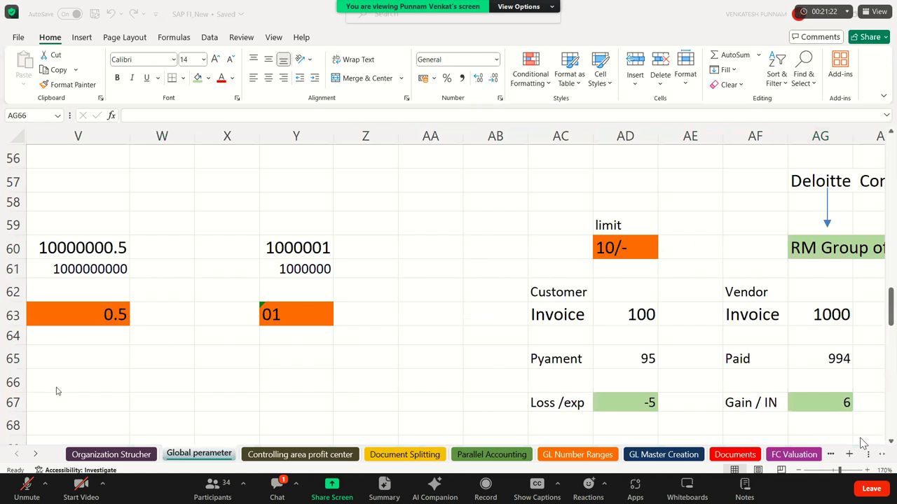
# Launch Remote Desktop Connection and sign in to the remote server with the account password.
pyautogui.press('super+r')
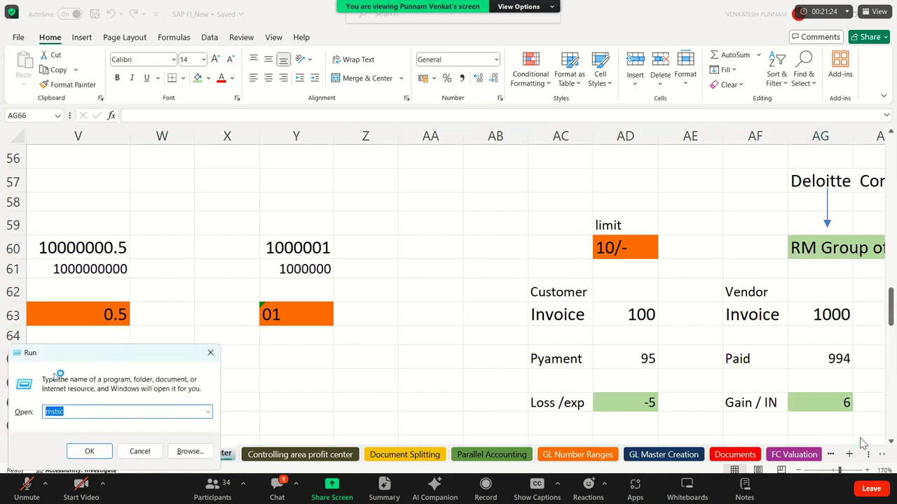
pyautogui.press('Return')
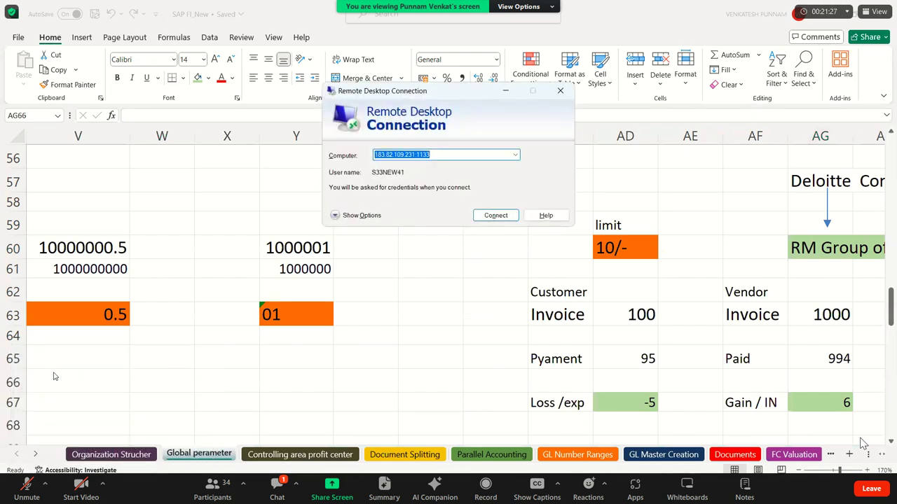
pyautogui.click(487, 217)
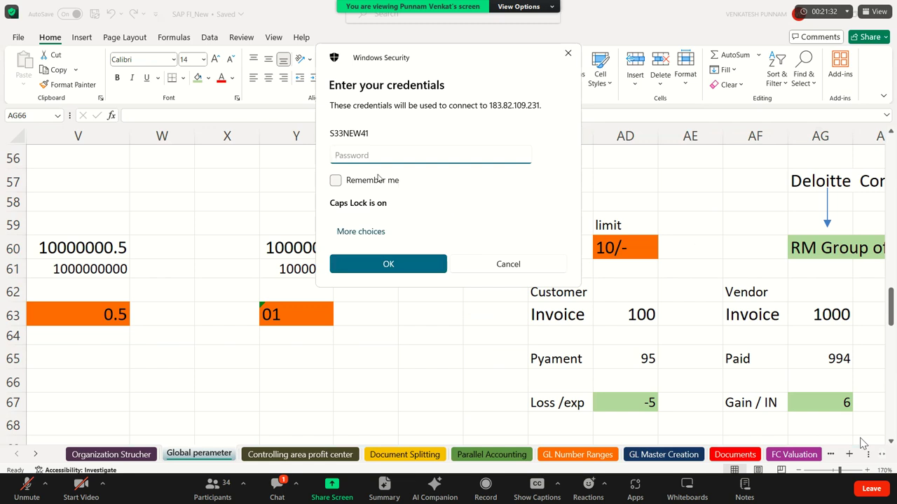
pyautogui.press('BackSpace')
pyautogui.press('BackSpace')
pyautogui.press('BackSpace')
pyautogui.press('BackSpace')
pyautogui.press('capslock')
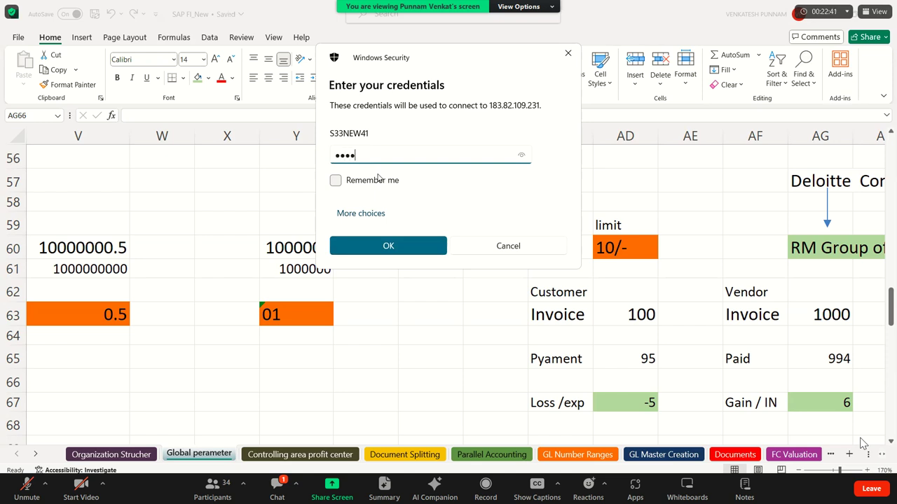
pyautogui.press('Return')
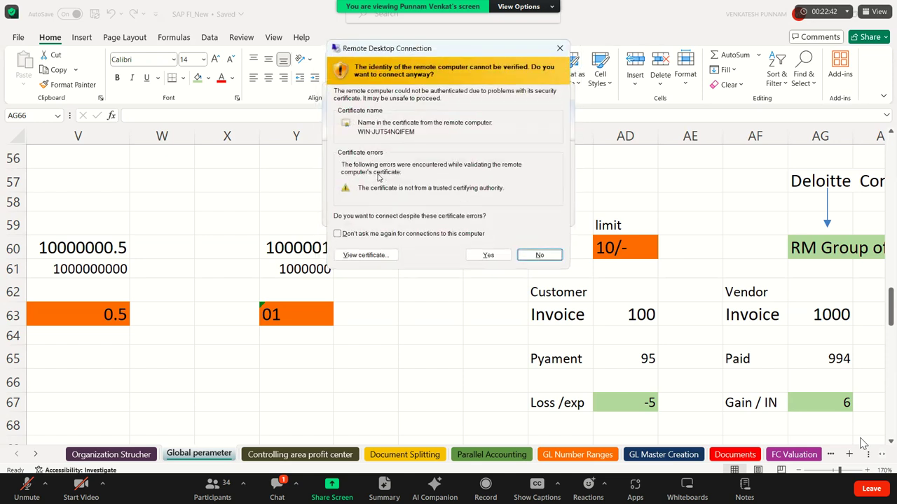
# Accept the certificate warning and start SAP Logon on the Windows Server 2012 R2 desktop.
pyautogui.press('Left')
pyautogui.press('Return')
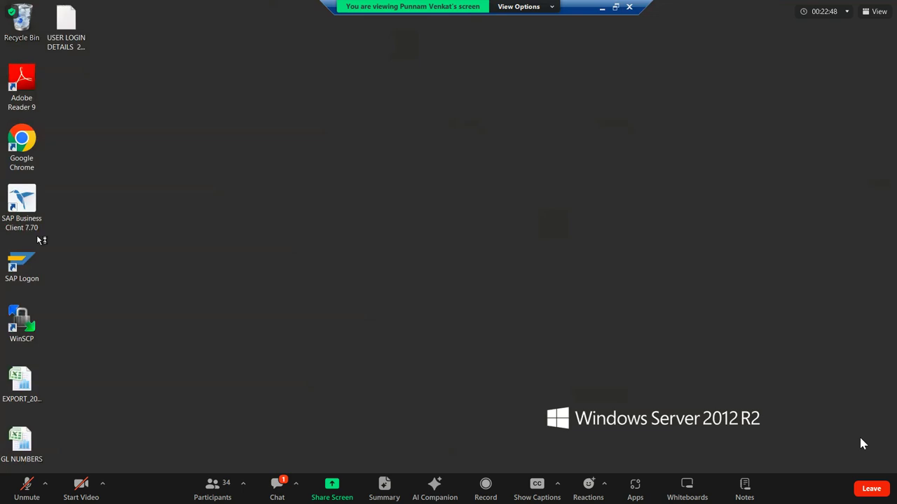
pyautogui.doubleClick(22, 264)
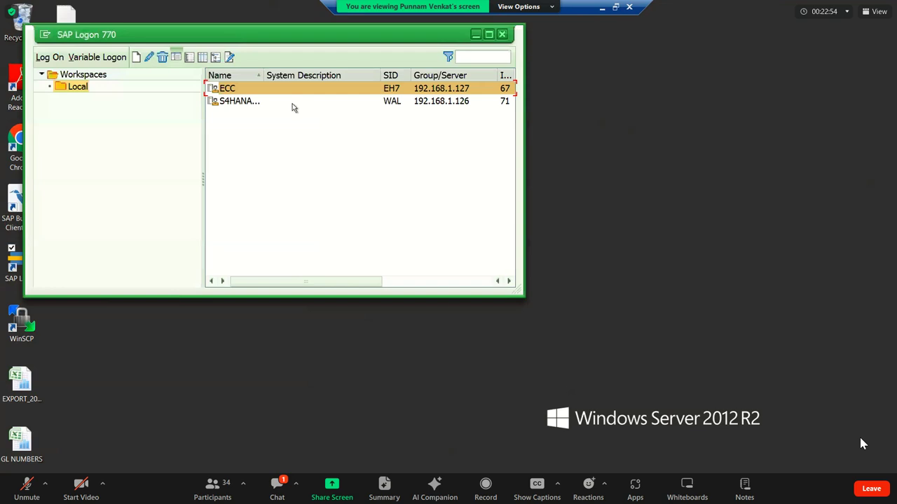
# Open the S4HANA system entry, pick the user name from history and submit the password.
pyautogui.click(294, 106)
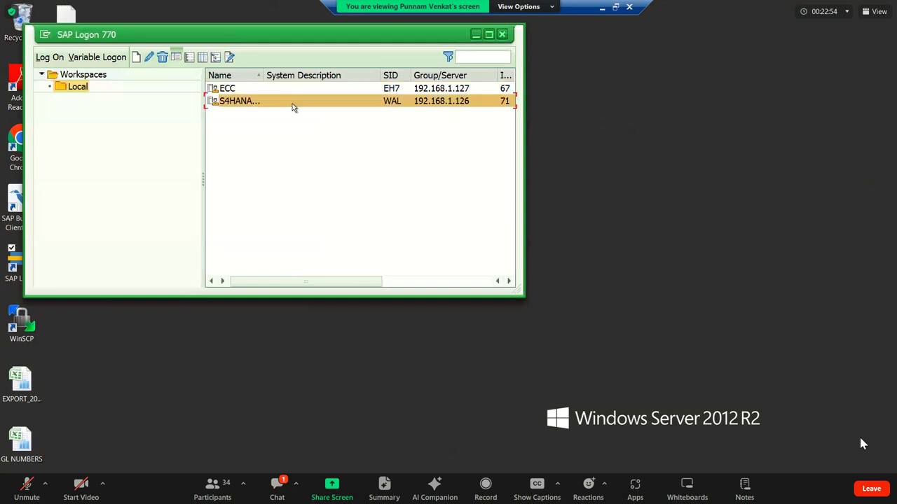
pyautogui.doubleClick(293, 105)
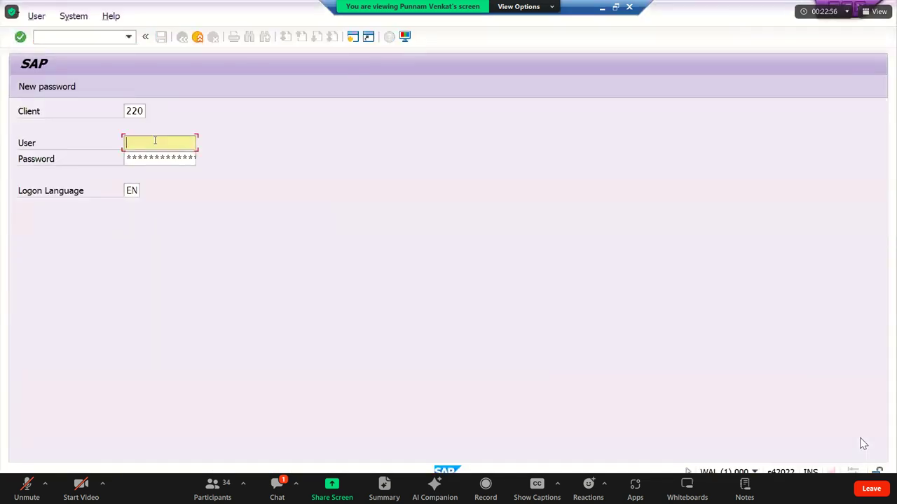
pyautogui.click(161, 155)
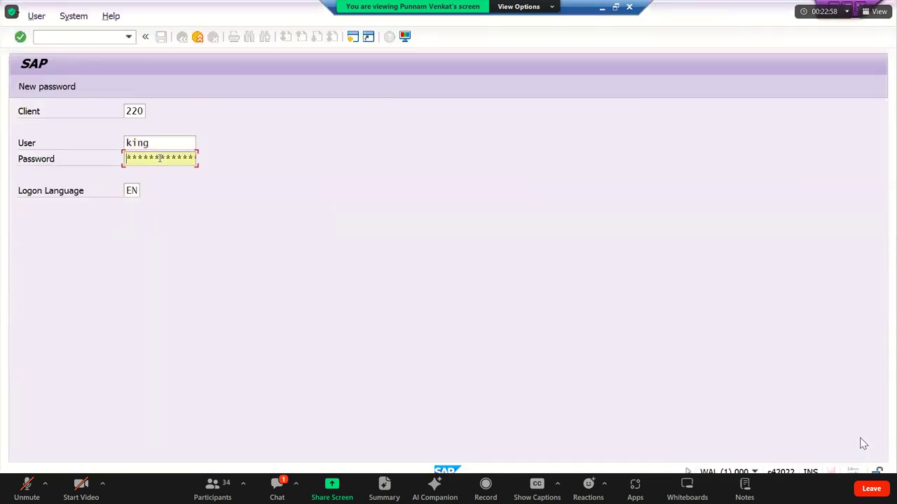
pyautogui.write('********')
pyautogui.press('Return')
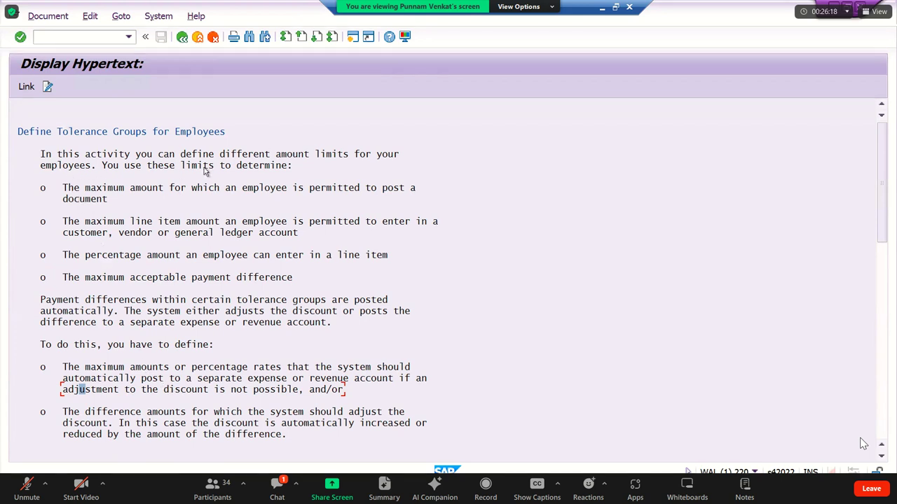
pyautogui.click(111, 189)
pyautogui.click(105, 221)
pyautogui.click(112, 277)
pyautogui.click(110, 243)
pyautogui.press('Up')
pyautogui.click(227, 156)
pyautogui.click(100, 199)
pyautogui.click(87, 221)
pyautogui.click(95, 255)
pyautogui.click(104, 277)
pyautogui.click(95, 255)
pyautogui.click(104, 221)
pyautogui.click(102, 199)
pyautogui.click(239, 278)
pyautogui.click(234, 256)
# Tick the bullets for maximum posting amount, line item amount, percentage and payment difference.
pyautogui.moveTo(38, 187); pyautogui.dragTo(62, 175)
pyautogui.moveTo(37, 219)
pyautogui.mouseDown()
pyautogui.moveTo(44, 239)
pyautogui.moveTo(70, 201)
pyautogui.mouseUp()
pyautogui.moveTo(38, 241)
pyautogui.mouseDown()
pyautogui.moveTo(43, 270)
pyautogui.moveTo(63, 240)
pyautogui.mouseUp()
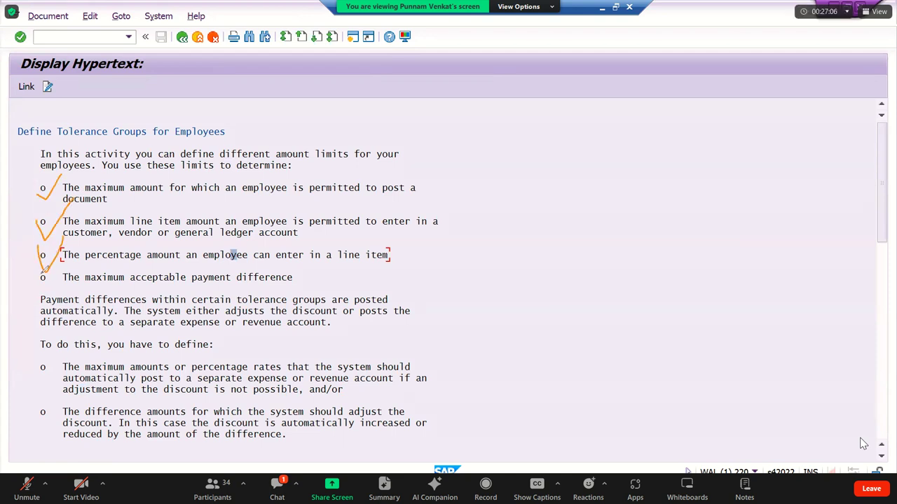
pyautogui.moveTo(39, 274); pyautogui.dragTo(56, 267)
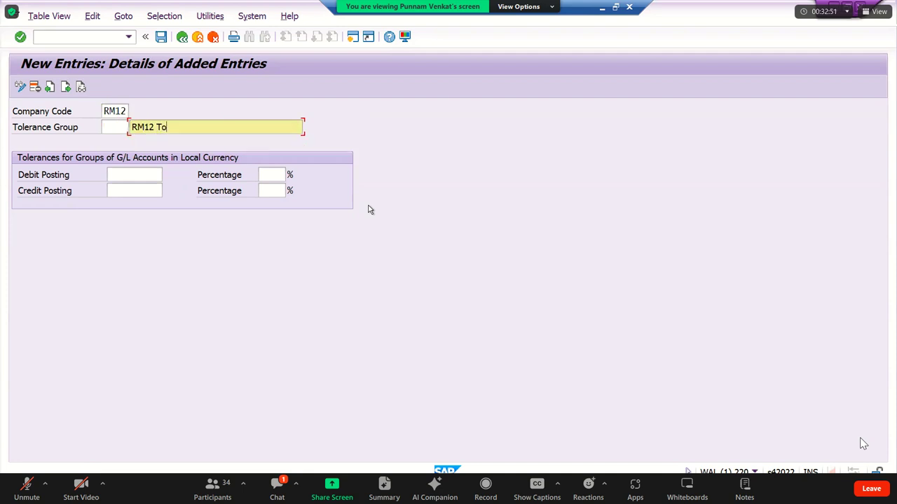
# Enter debit and credit posting limits of 10 with 1 percent each for RM12.
pyautogui.press('Tab')
pyautogui.write('10')
pyautogui.press('Tab')
pyautogui.write('1')
pyautogui.press('Tab')
pyautogui.write('10')
pyautogui.press('Tab')
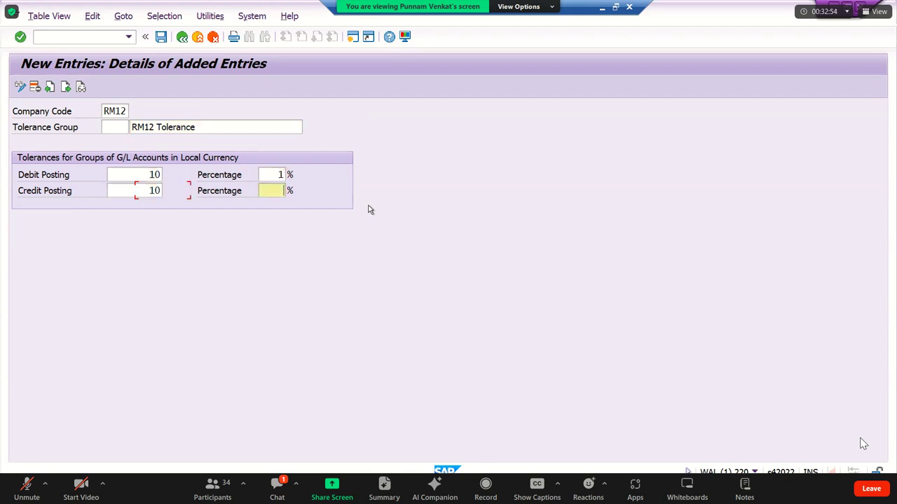
pyautogui.write('1')
pyautogui.press('Return')
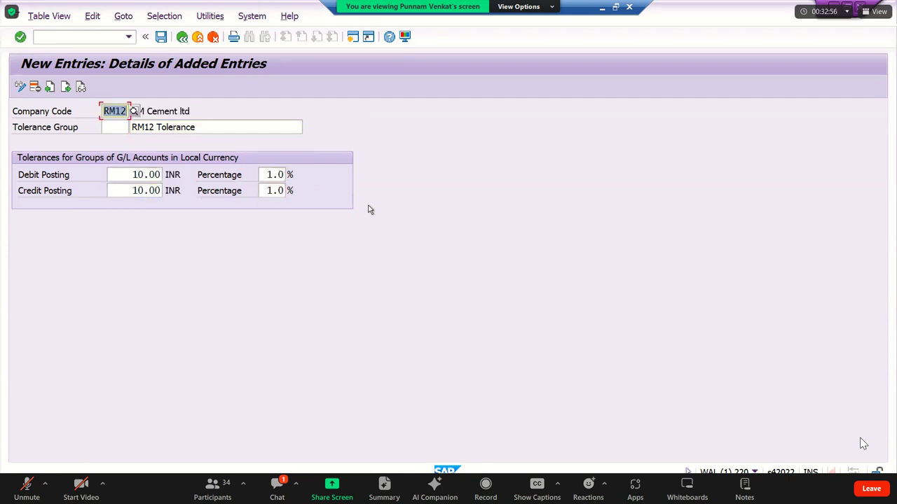
# Save the RM12 tolerance entry and return to the full tolerance group list.
pyautogui.click(161, 37)
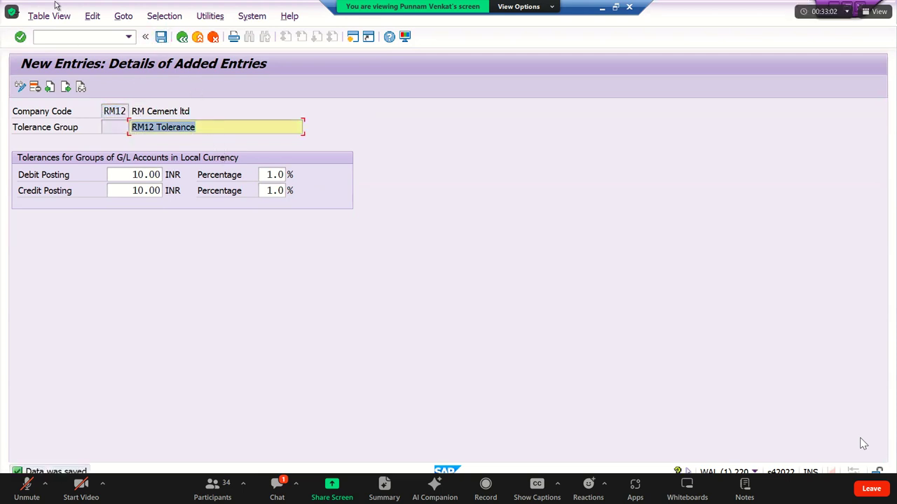
pyautogui.click(182, 38)
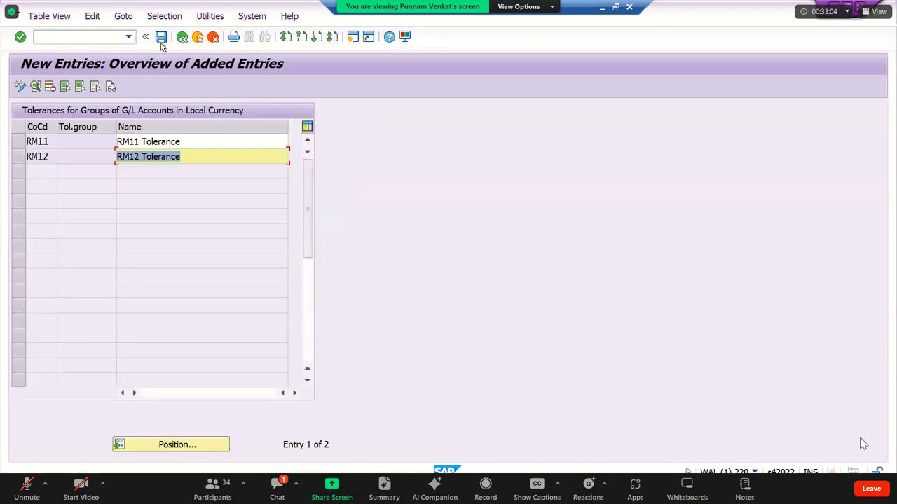
pyautogui.click(162, 44)
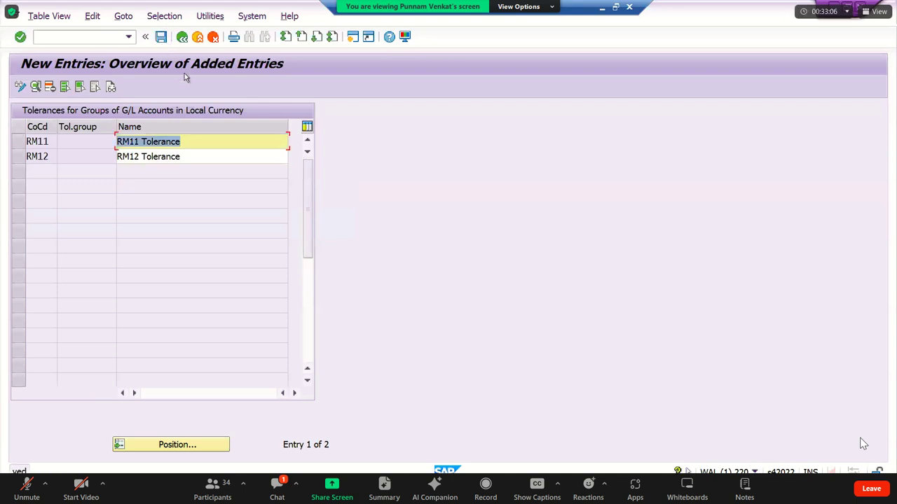
pyautogui.click(183, 38)
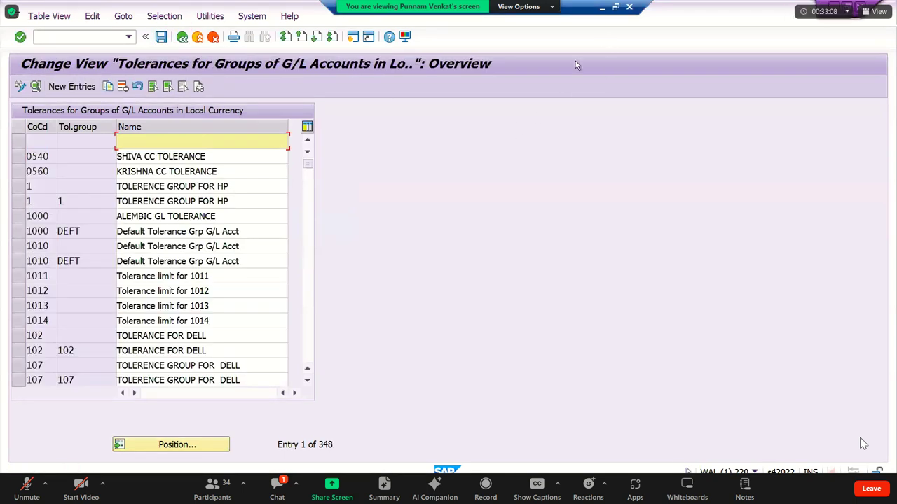
pyautogui.click(603, 11)
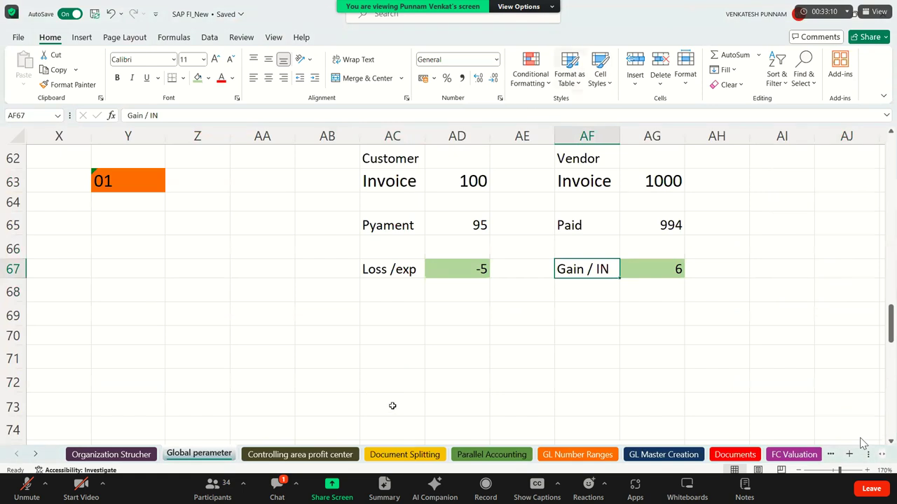
# Select everything from column U to the sheet's end and clear it.
pyautogui.click(256, 373)
pyautogui.press('Left')
pyautogui.press('Left')
pyautogui.press('Left')
pyautogui.press('Left')
pyautogui.press('Left')
pyautogui.press('Left')
pyautogui.press('Left')
pyautogui.press('Left')
pyautogui.press('Left')
pyautogui.press('Left')
pyautogui.press('Left')
pyautogui.press('Left')
pyautogui.press('Left')
pyautogui.press('Left')
pyautogui.press('Left')
pyautogui.press('Left')
pyautogui.press('Left')
pyautogui.press('Left')
pyautogui.press('Left')
pyautogui.press('Left')
pyautogui.press('Left')
pyautogui.press('Left')
pyautogui.press('Left')
pyautogui.press('Left')
pyautogui.press('Left')
pyautogui.press('Left')
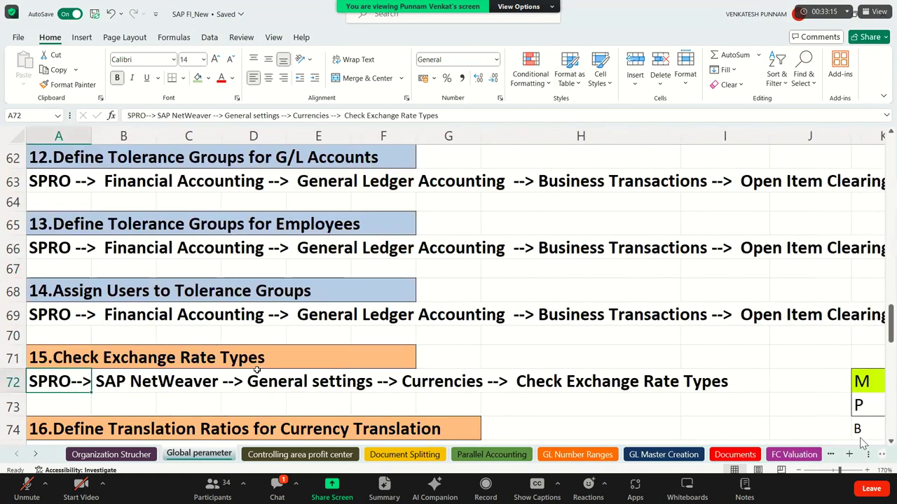
pyautogui.press('Up')
pyautogui.press('Up')
pyautogui.press('Up')
pyautogui.press('Up')
pyautogui.press('Up')
pyautogui.press('Up')
pyautogui.press('Up')
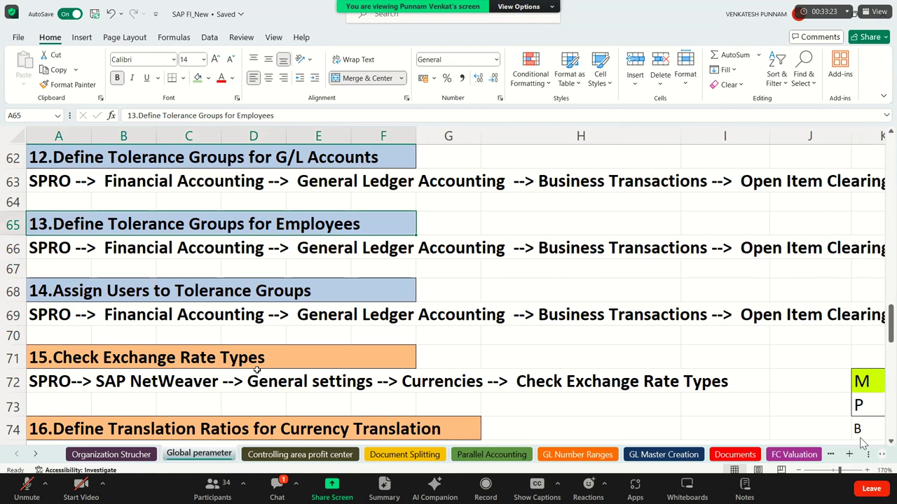
pyautogui.press('Right')
pyautogui.press('Right')
pyautogui.press('Right')
pyautogui.press('Right')
pyautogui.press('Right')
pyautogui.press('Right')
pyautogui.press('Right')
pyautogui.press('Right')
pyautogui.press('Right')
pyautogui.press('Right')
pyautogui.press('Right')
pyautogui.press('Right')
pyautogui.press('Right')
pyautogui.press('Right')
pyautogui.press('Right')
pyautogui.press('Right')
pyautogui.press('Right')
pyautogui.press('Right')
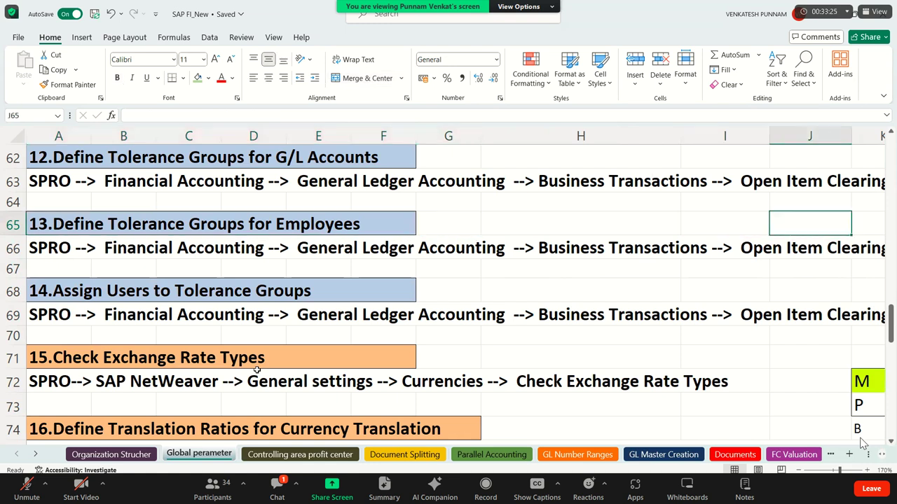
pyautogui.press('Right')
pyautogui.press('Right')
pyautogui.press('Right')
pyautogui.press('Right')
pyautogui.press('Right')
pyautogui.press('Right')
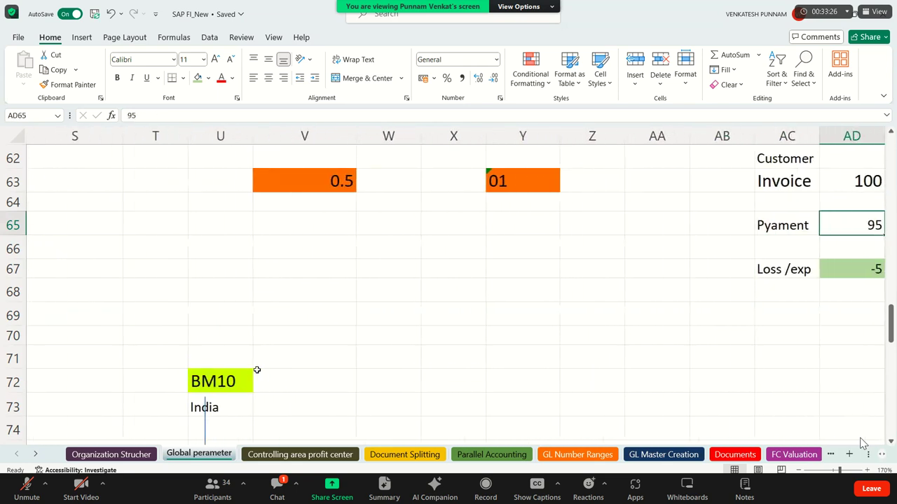
pyautogui.click(213, 137)
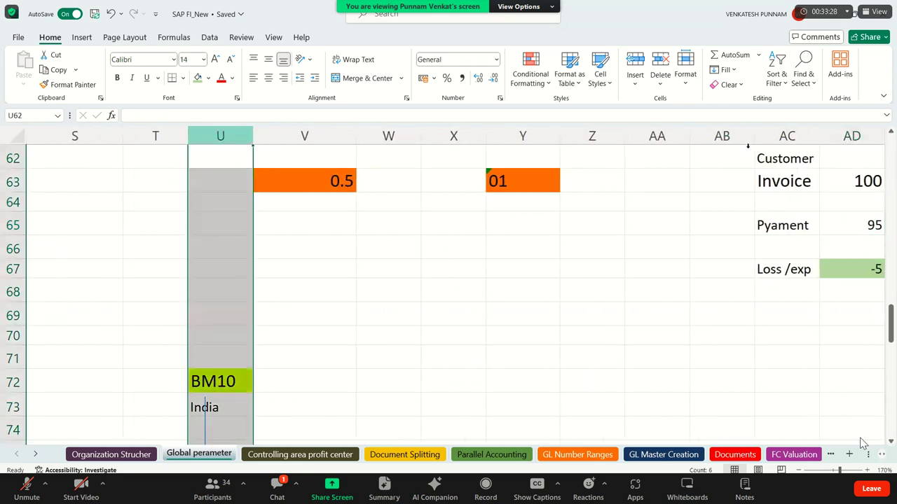
pyautogui.moveTo(792, 137); pyautogui.dragTo(793, 139)
pyautogui.hotkey('ctrl', 'shift', 'Right')
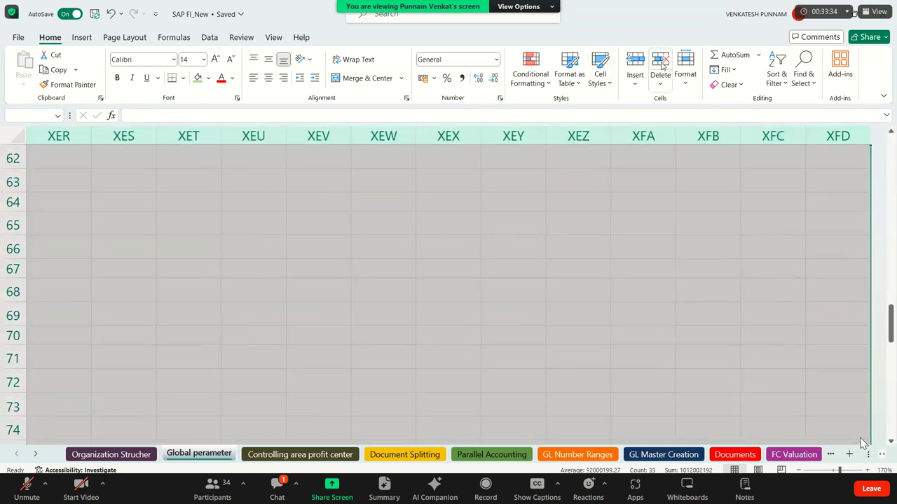
pyautogui.hotkey('ctrl', 'BackSpace')
pyautogui.click(532, 225)
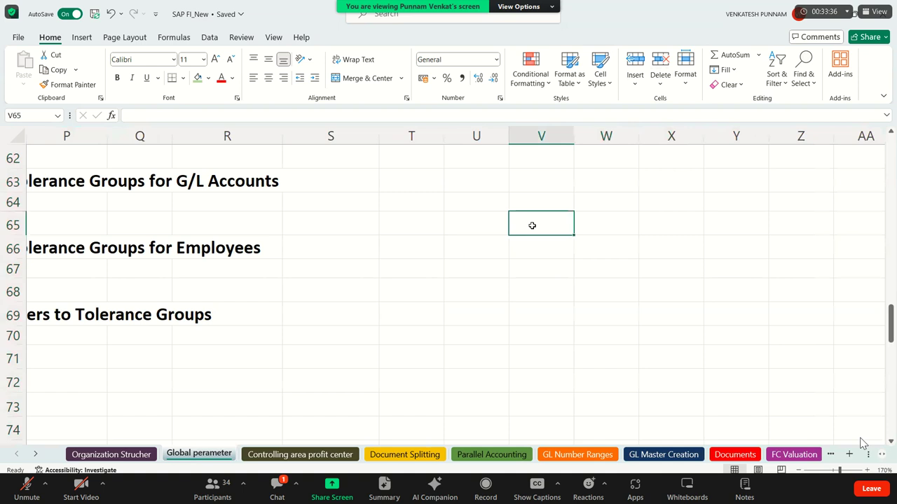
pyautogui.press('Right')
pyautogui.press('Right')
pyautogui.press('Right')
pyautogui.press('Right')
pyautogui.press('Right')
pyautogui.press('Right')
pyautogui.press('Right')
pyautogui.press('Right')
pyautogui.press('Right')
pyautogui.press('Right')
pyautogui.press('Right')
pyautogui.press('Right')
pyautogui.press('Right')
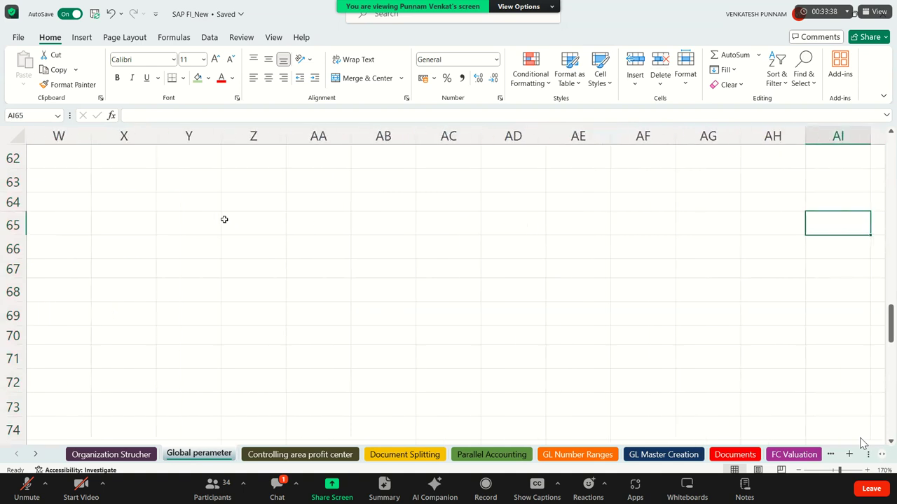
# Type 'Employee' into cell Z65.
pyautogui.doubleClick(260, 222)
pyautogui.write('Emo')
pyautogui.press('BackSpace')
pyautogui.write('ployee')
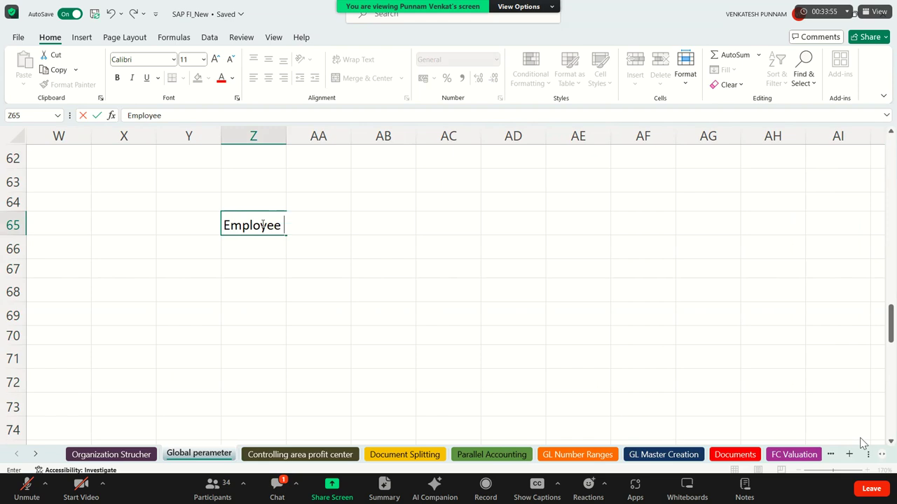
# Confirm Employee, then enter 'Deloitte : Consultant' and 'RM Group of Company' in column AB.
pyautogui.press('Return')
pyautogui.press('Up')
pyautogui.press('Up')
pyautogui.press('Right')
pyautogui.press('Right')
pyautogui.press('Right')
pyautogui.press('Right')
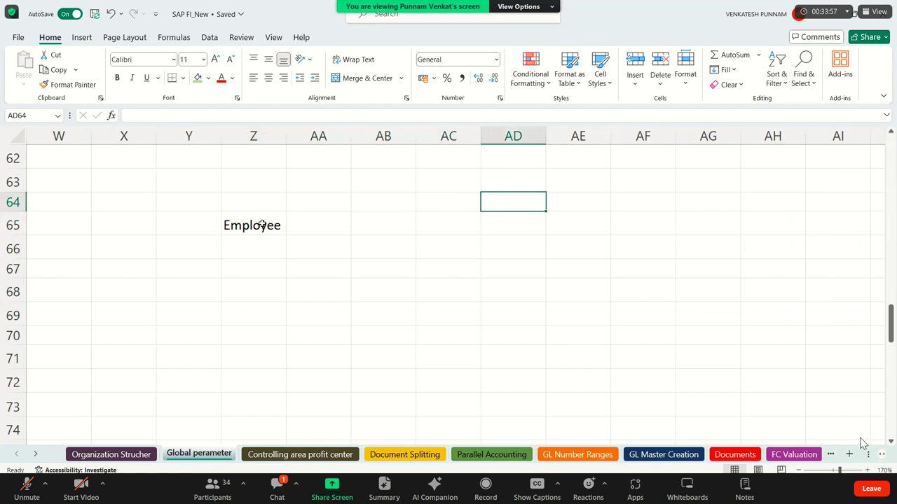
pyautogui.press('Left')
pyautogui.press('Left')
pyautogui.press('Up')
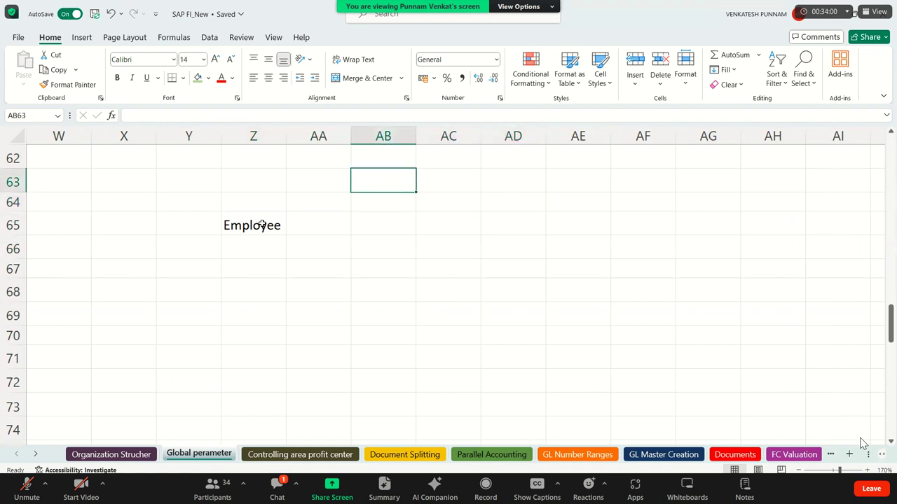
pyautogui.write('Del')
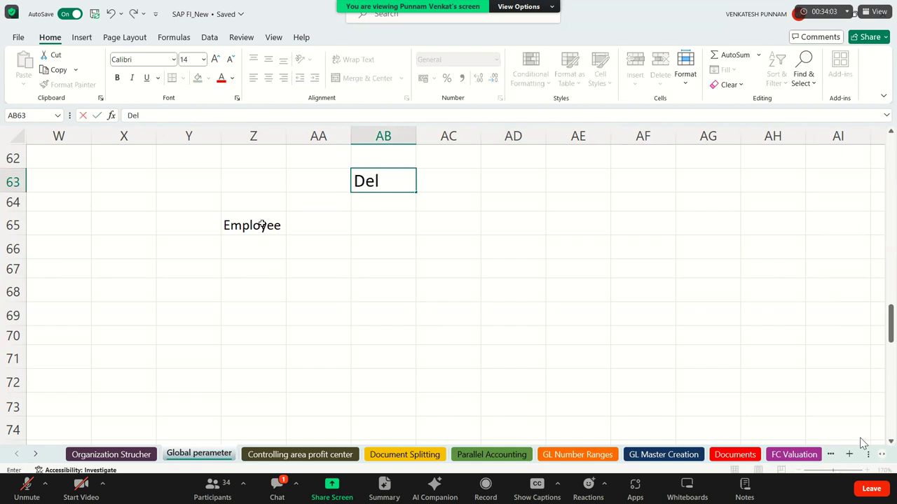
pyautogui.write('oitte')
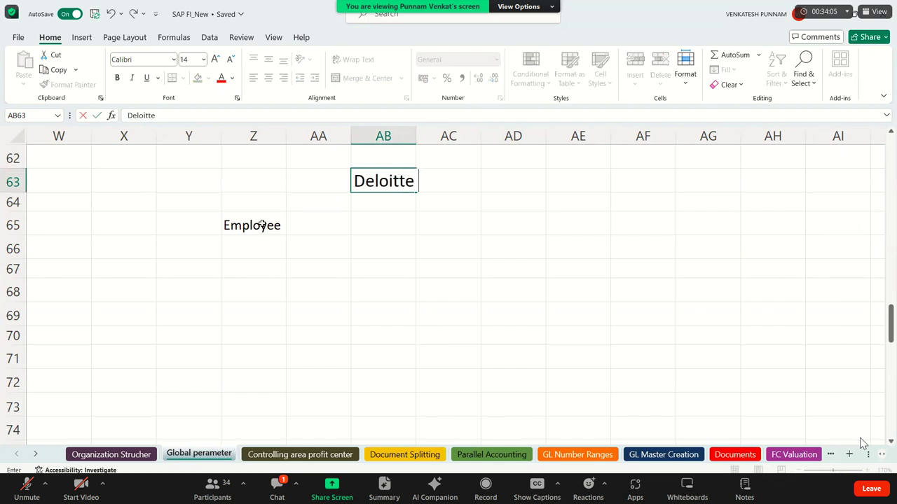
pyautogui.write(' : Consultan')
pyautogui.write('t')
pyautogui.press('Return')
pyautogui.press('Return')
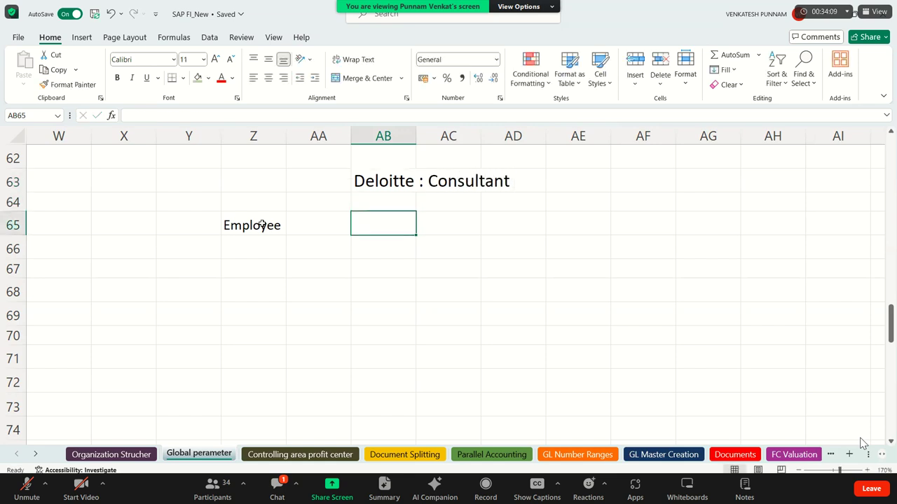
pyautogui.press('Return')
pyautogui.press('Return')
pyautogui.write('Ram G')
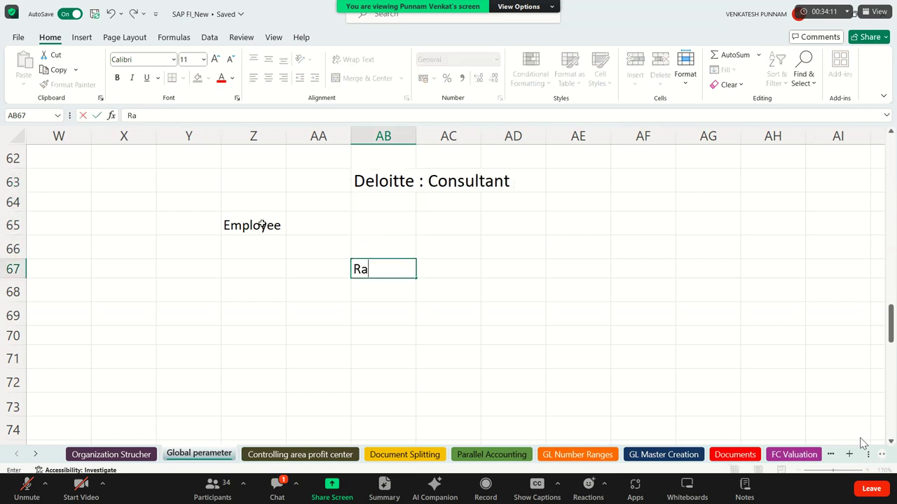
pyautogui.press('BackSpace')
pyautogui.press('BackSpace')
pyautogui.press('BackSpace')
pyautogui.press('BackSpace')
pyautogui.write('M Group of')
pyautogui.write(' Comapny')
pyautogui.press('Return')
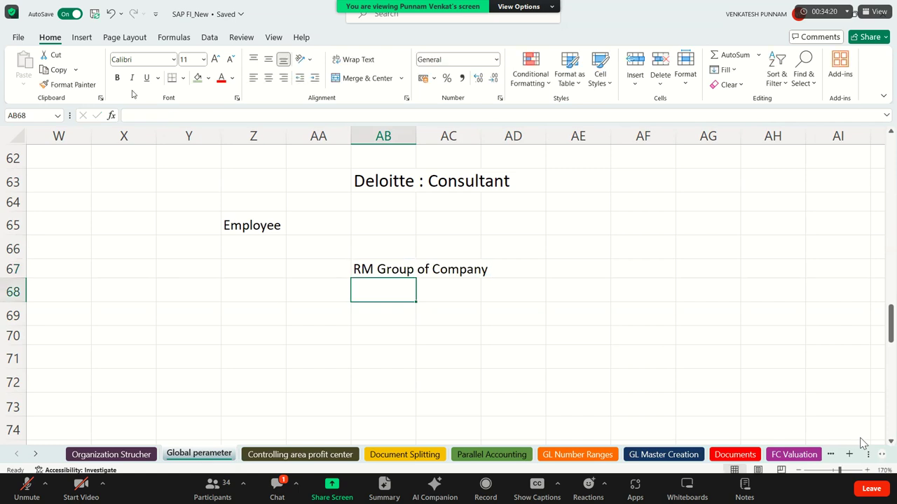
# Draw an arrow pointing up from RM Group of Company to Deloitte : Consultant.
pyautogui.click(79, 36)
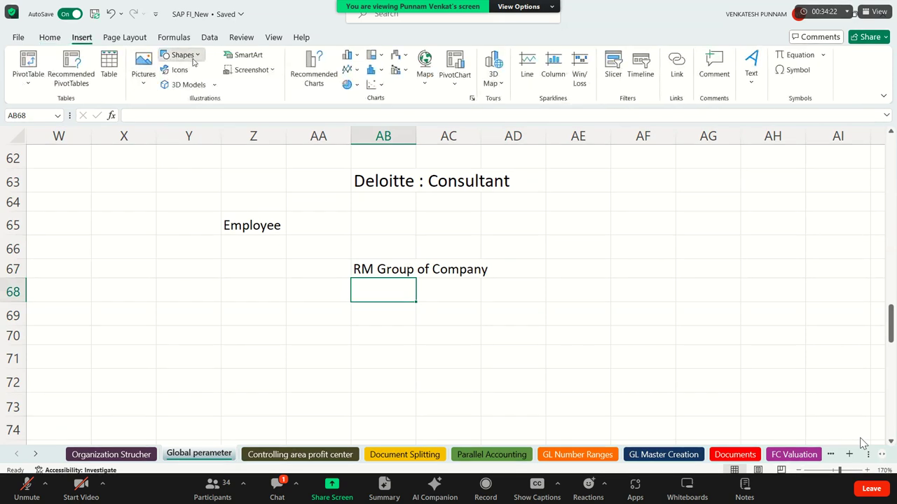
pyautogui.click(181, 55)
pyautogui.click(186, 84)
pyautogui.moveTo(404, 269); pyautogui.dragTo(410, 198)
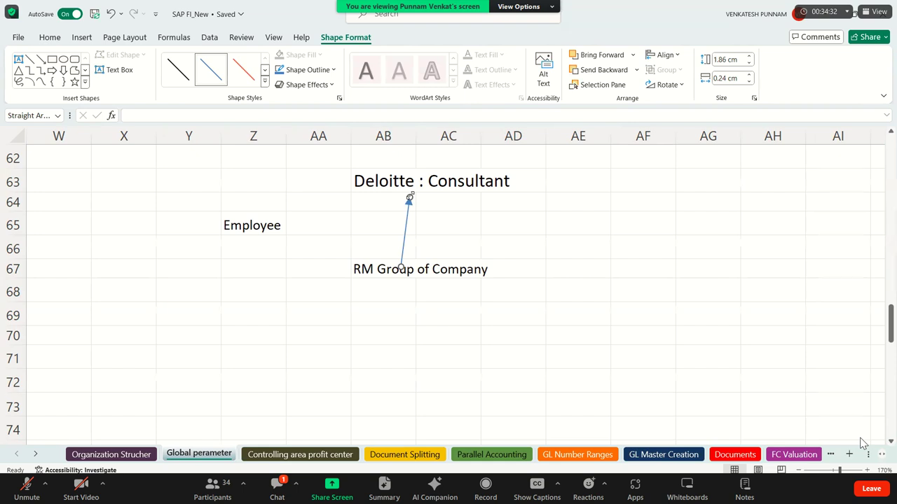
pyautogui.click(561, 267)
# Enter the labels Accountant, Sr Accountant and Managers in column AE.
pyautogui.press('Right')
pyautogui.press('Right')
pyautogui.press('Right')
pyautogui.press('Right')
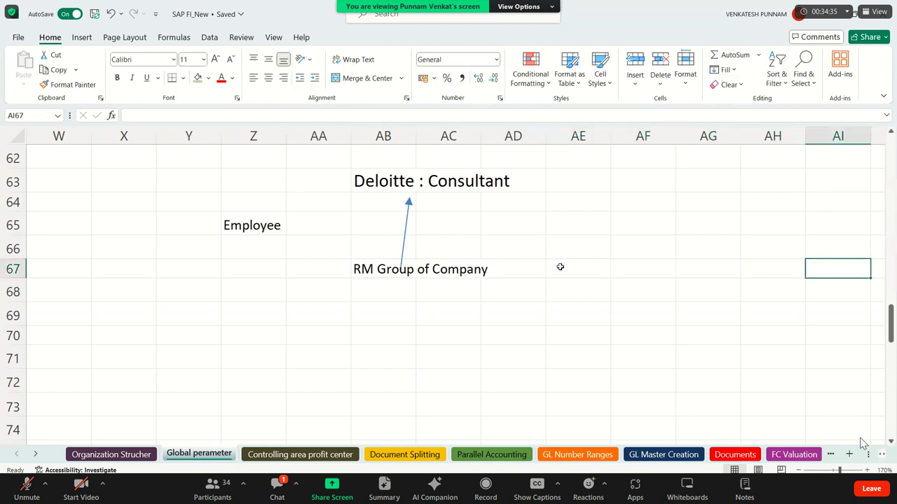
pyautogui.press('Right')
pyautogui.press('Right')
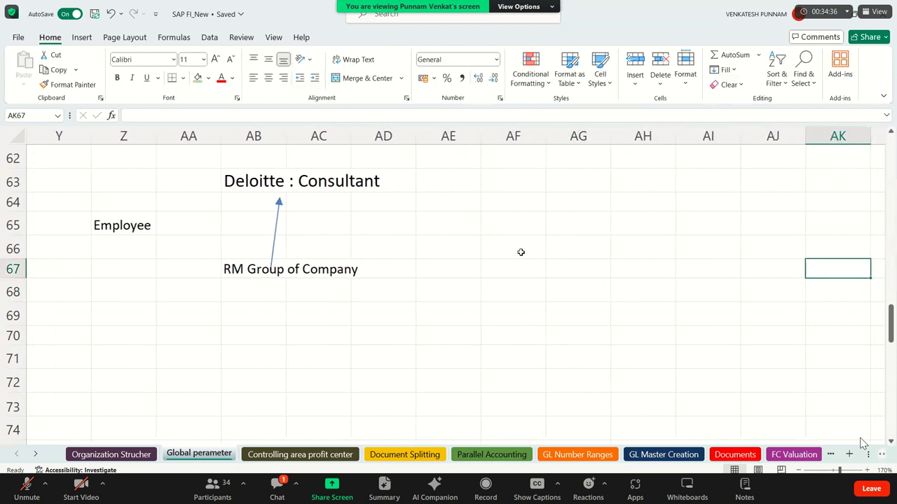
pyautogui.click(463, 203)
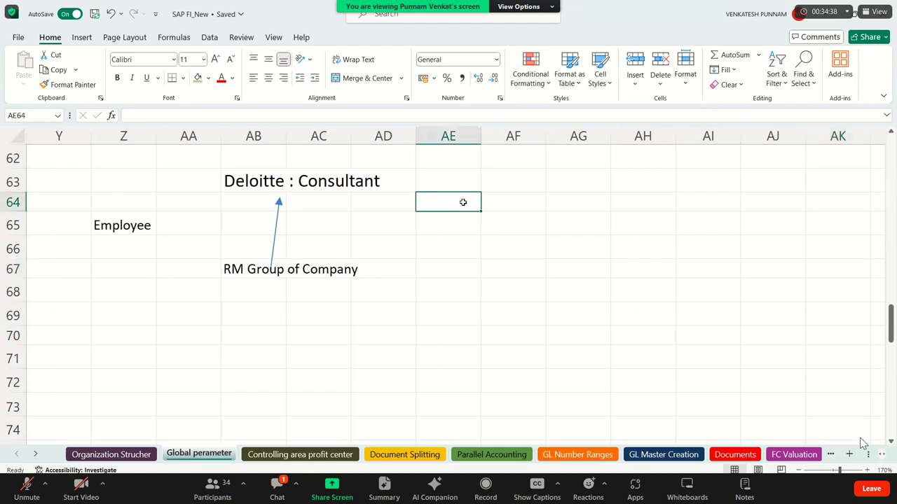
pyautogui.write('Accou')
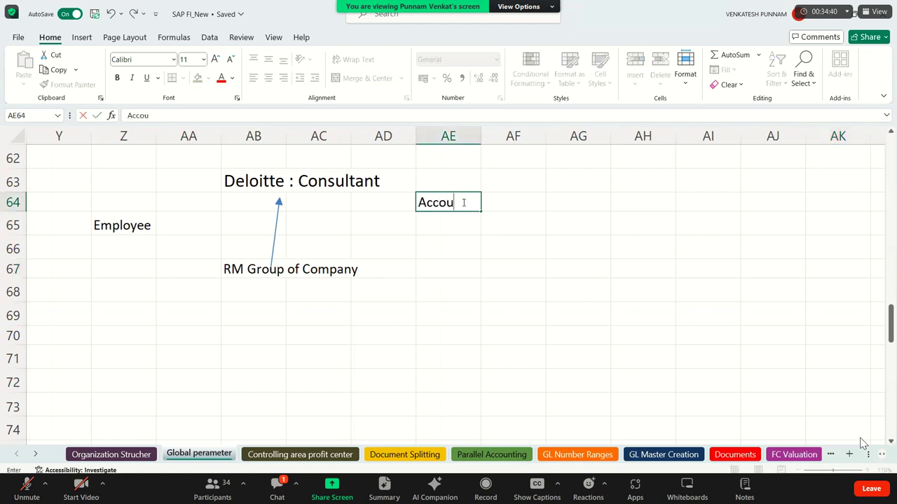
pyautogui.write('ntant')
pyautogui.press('Return')
pyautogui.press('Return')
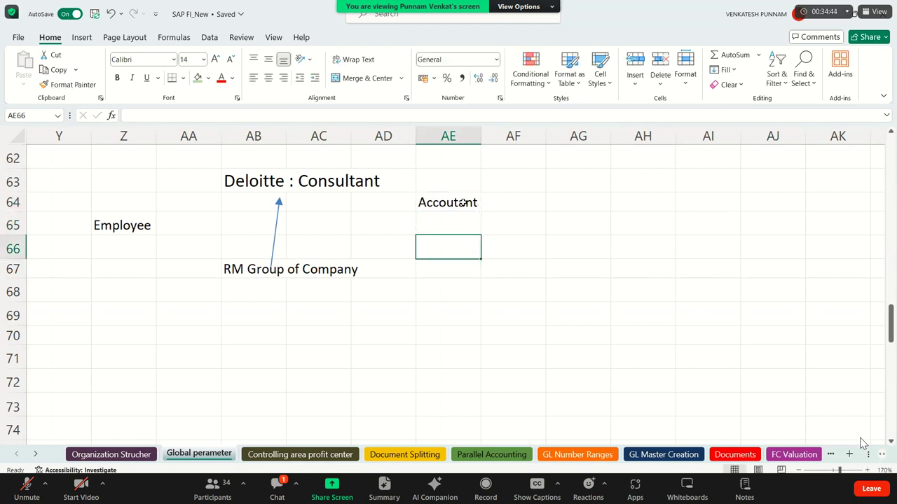
pyautogui.write('Sr ')
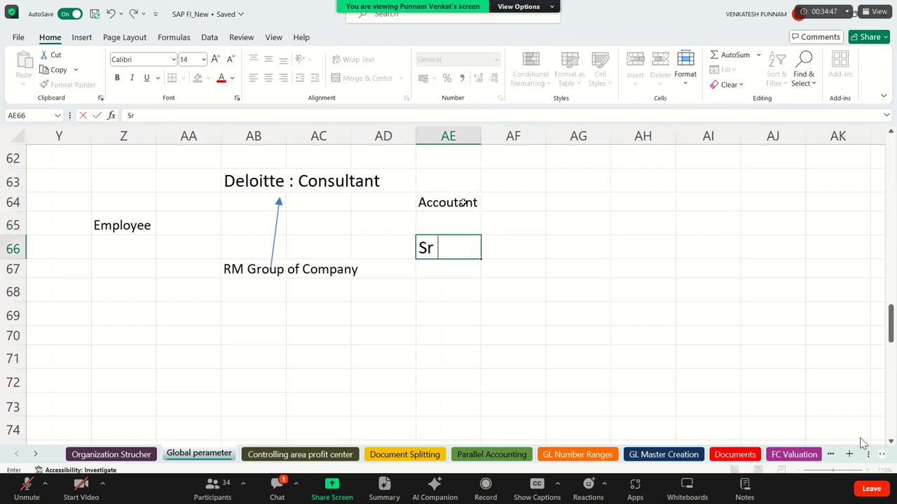
pyautogui.write('Accountant')
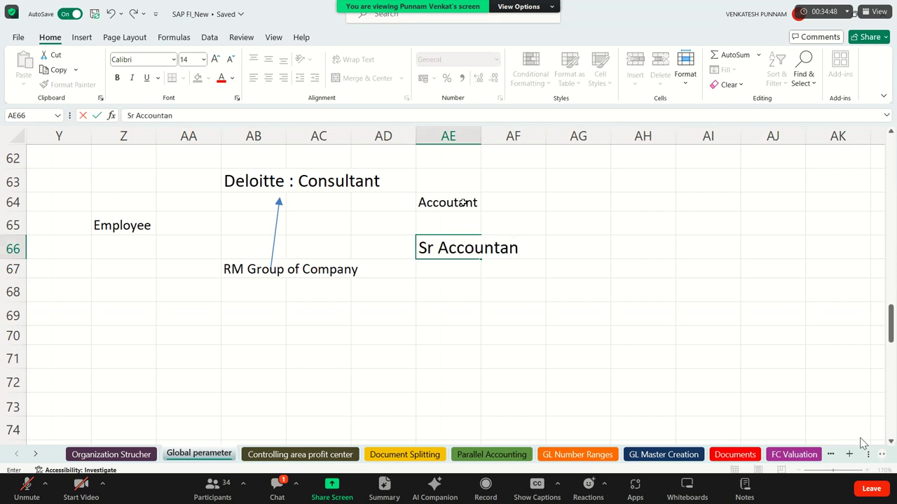
pyautogui.press('Return')
pyautogui.press('Return')
pyautogui.press('Return')
pyautogui.write('m')
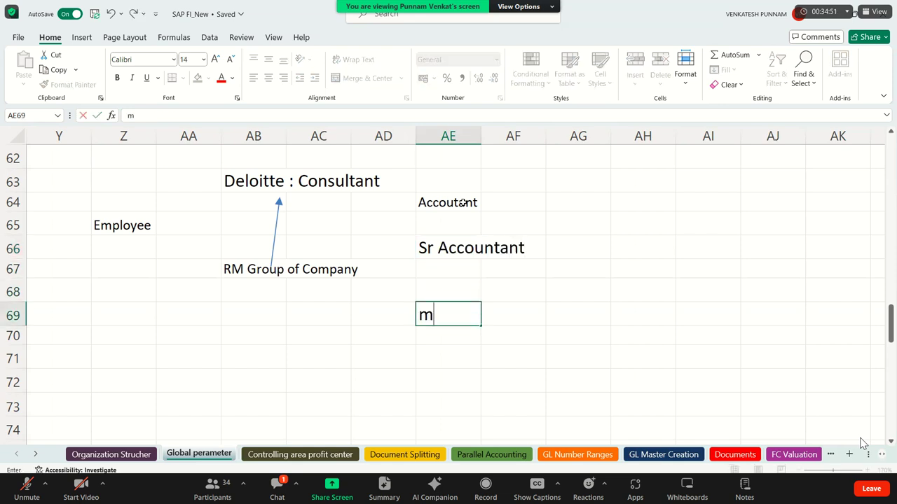
pyautogui.write('anagar')
pyautogui.press('BackSpace')
pyautogui.press('BackSpace')
pyautogui.press('BackSpace')
pyautogui.press('BackSpace')
pyautogui.press('BackSpace')
pyautogui.press('BackSpace')
pyautogui.press('BackSpace')
pyautogui.write('Managers')
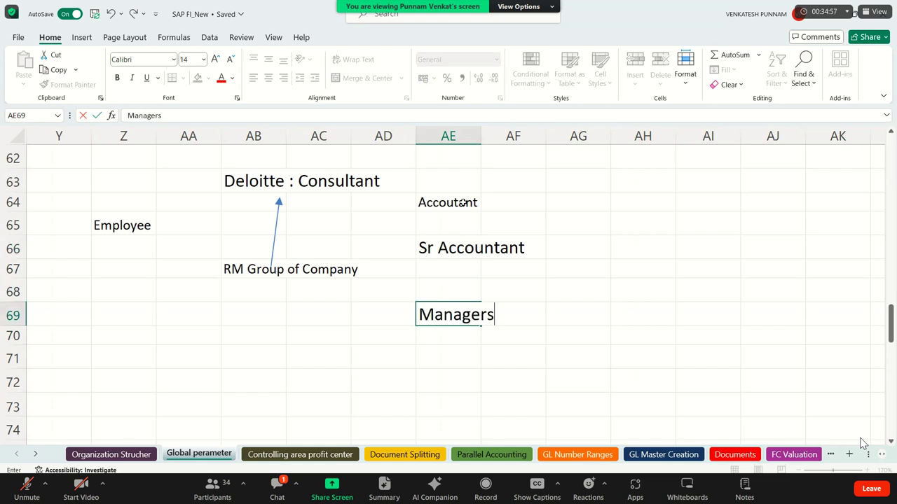
pyautogui.press('Return')
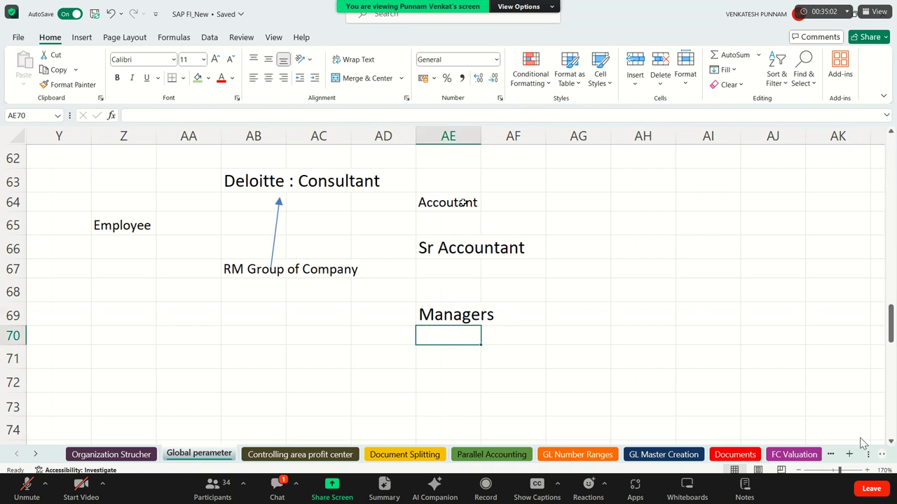
pyautogui.press('Up')
pyautogui.press('Up')
pyautogui.press('Up')
pyautogui.press('Up')
pyautogui.press('Up')
pyautogui.press('Up')
pyautogui.press('Up')
pyautogui.press('Right')
pyautogui.press('Right')
pyautogui.press('Right')
pyautogui.press('Right')
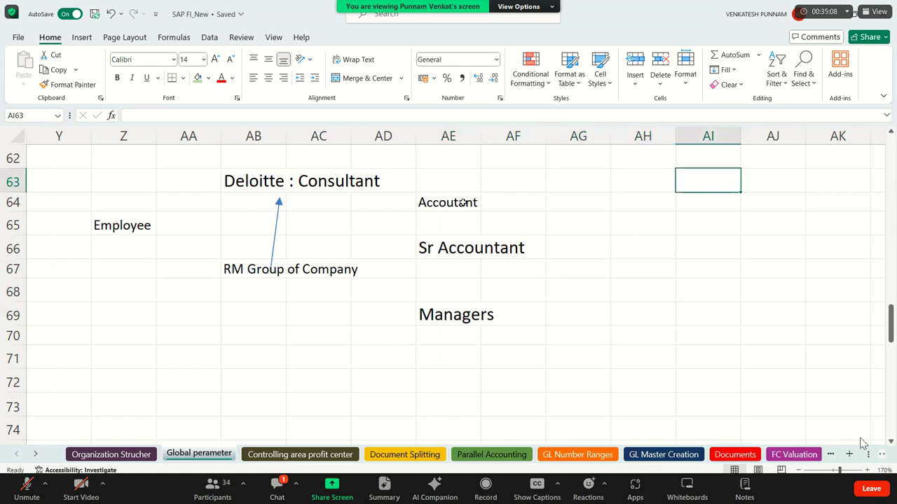
pyautogui.press('Down')
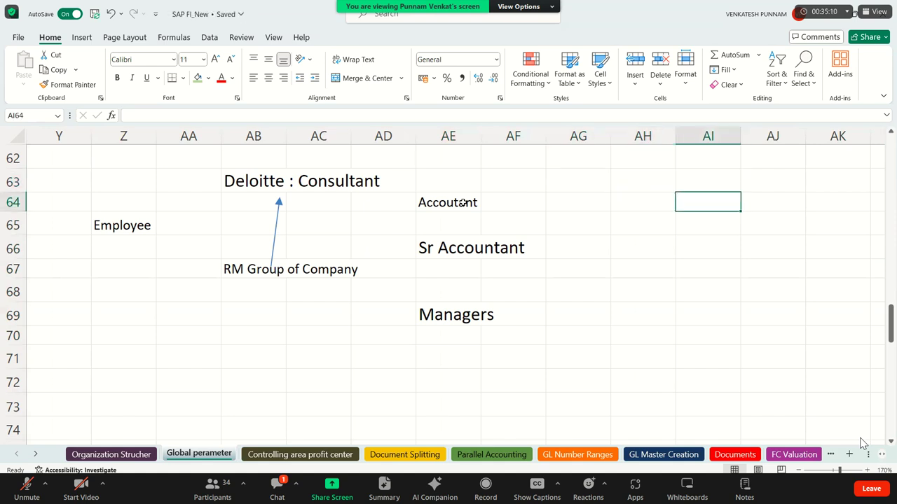
pyautogui.press('Left')
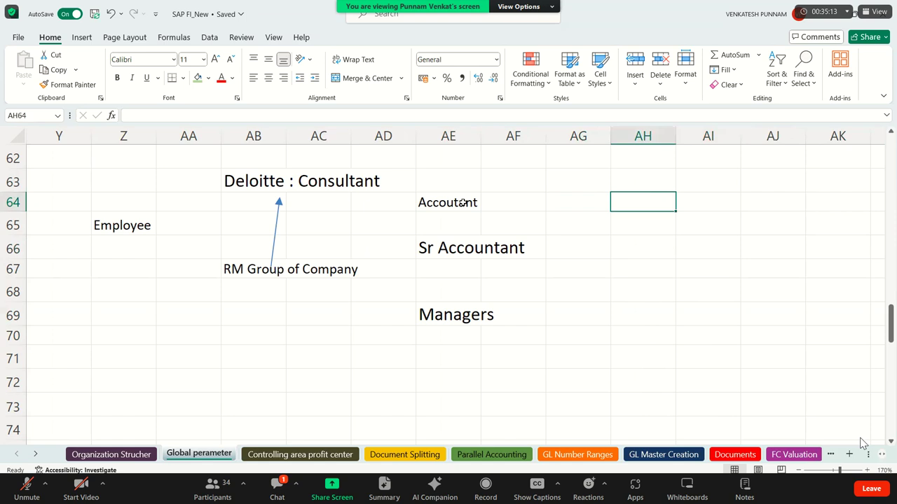
# Enter limits of 50000 for Accountant, 1000000 for Sr Accountant and 100000000 for Managers in column AH.
pyautogui.write('50000')
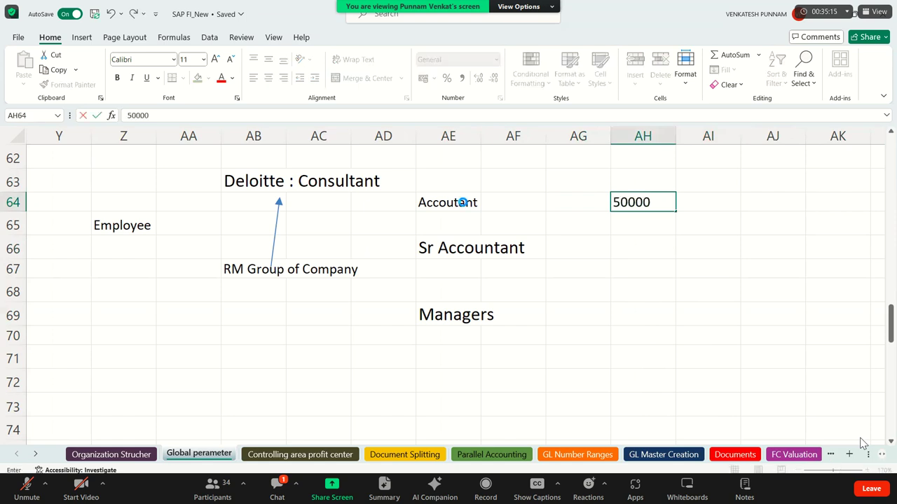
pyautogui.press('Return')
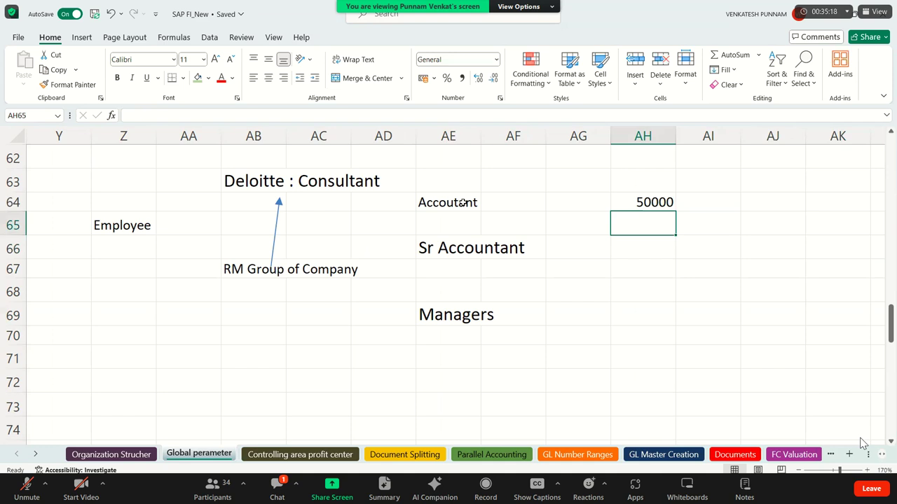
pyautogui.moveTo(445, 202); pyautogui.dragTo(651, 201)
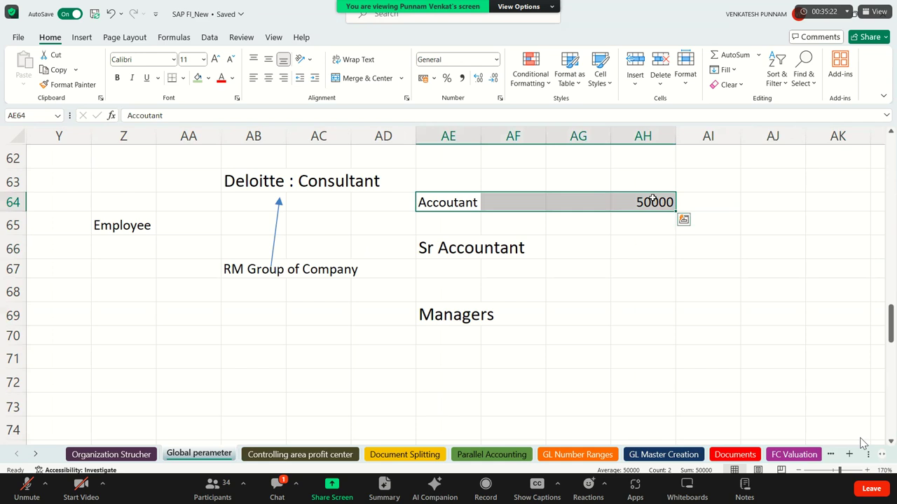
pyautogui.click(432, 204)
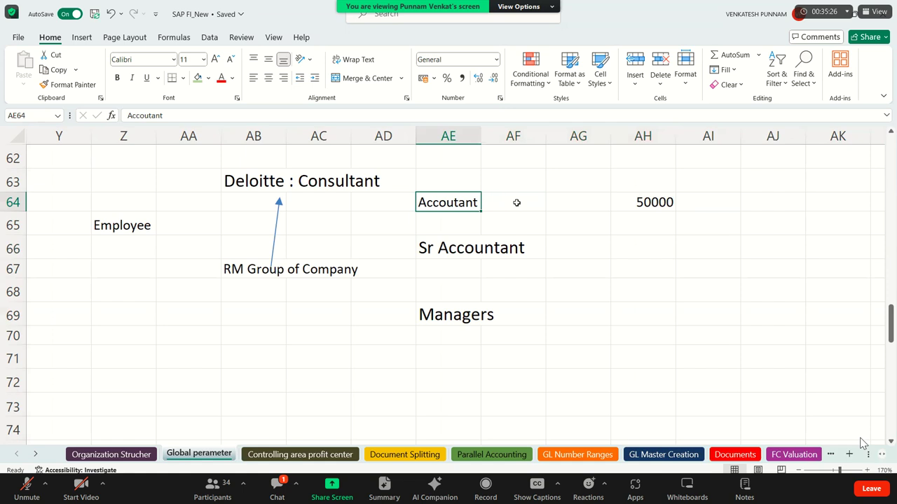
pyautogui.moveTo(651, 202); pyautogui.dragTo(652, 202)
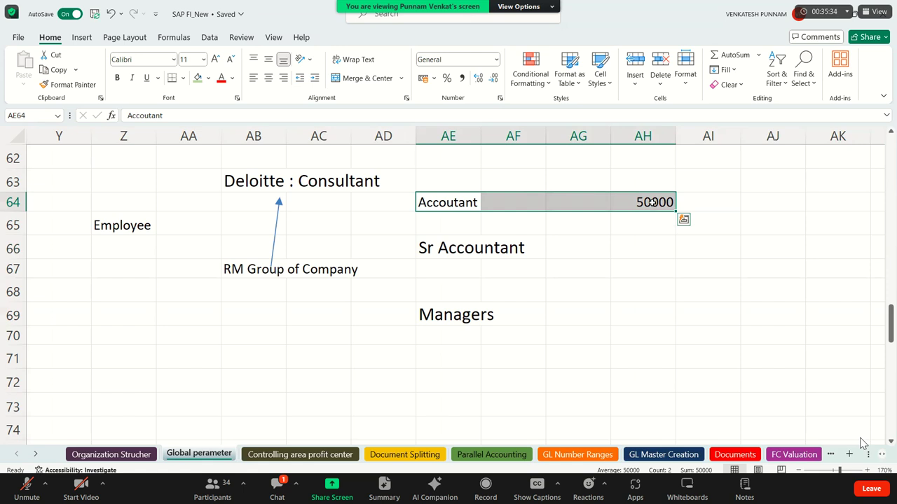
pyautogui.click(634, 255)
pyautogui.write('1000')
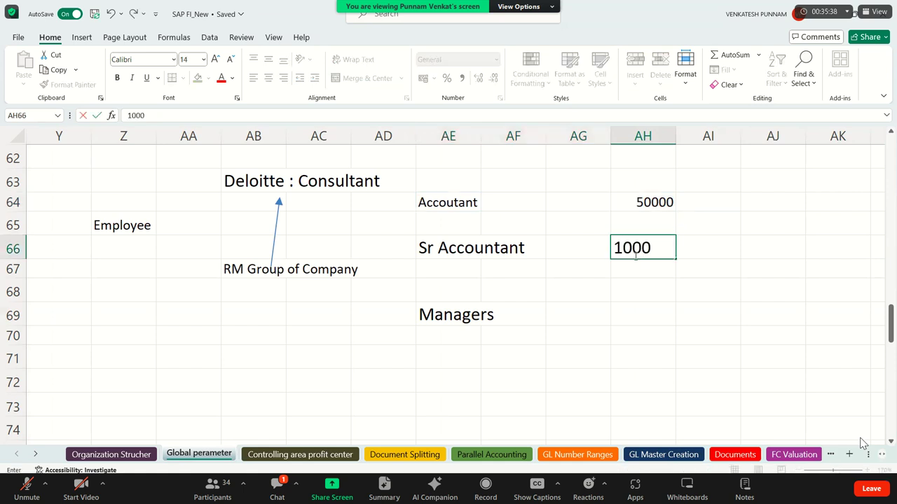
pyautogui.write('000')
pyautogui.press('Return')
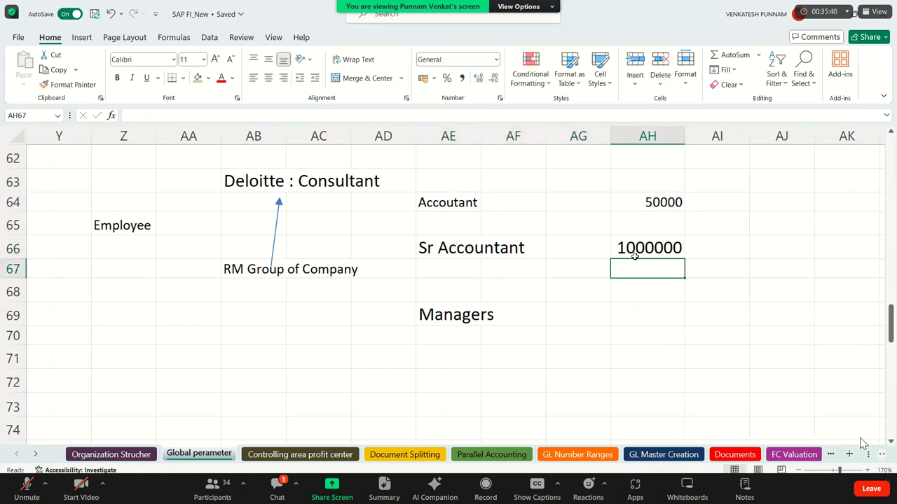
pyautogui.click(651, 320)
pyautogui.write('1000')
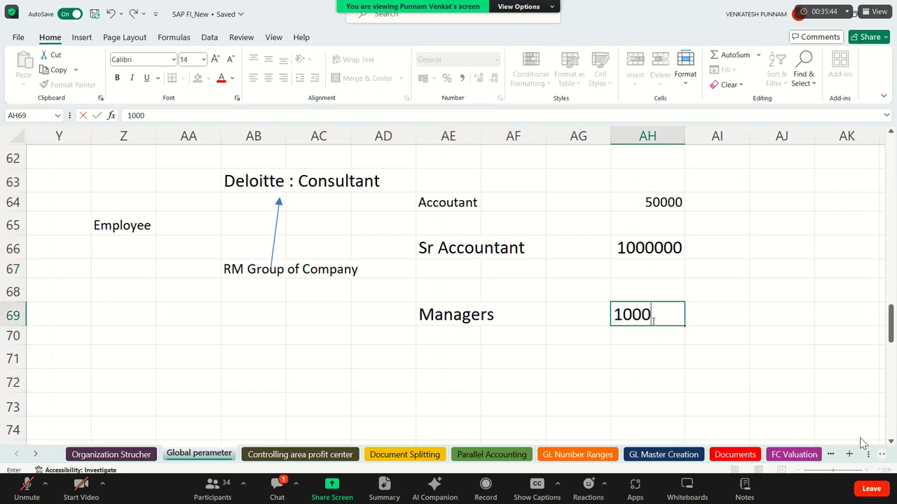
pyautogui.write('00000')
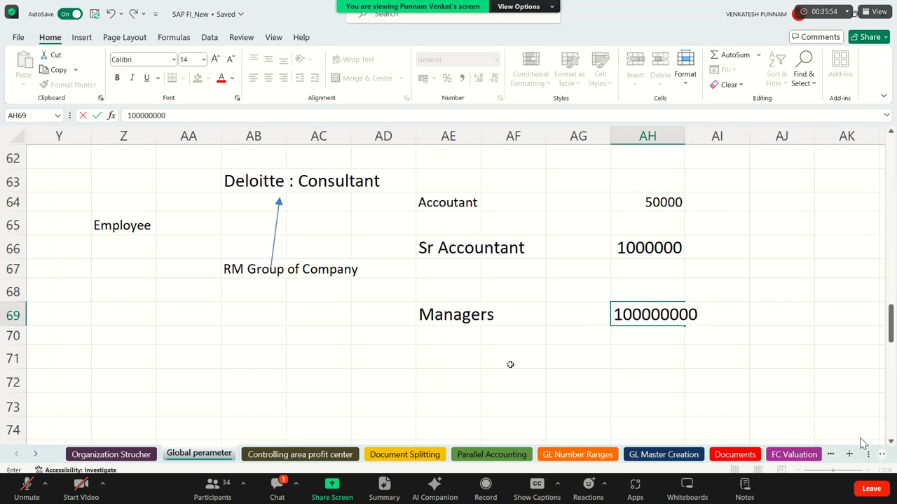
pyautogui.click(464, 379)
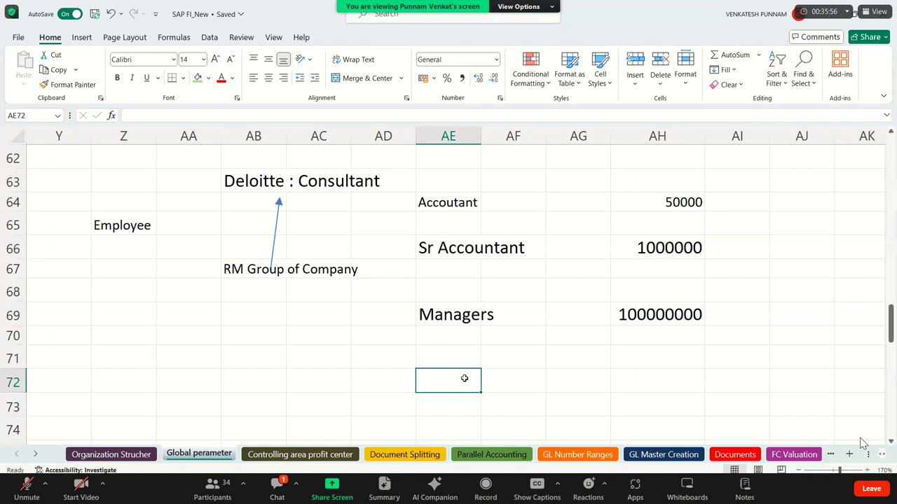
# Add a CEO entry in AE72 below Managers.
pyautogui.write('CEO')
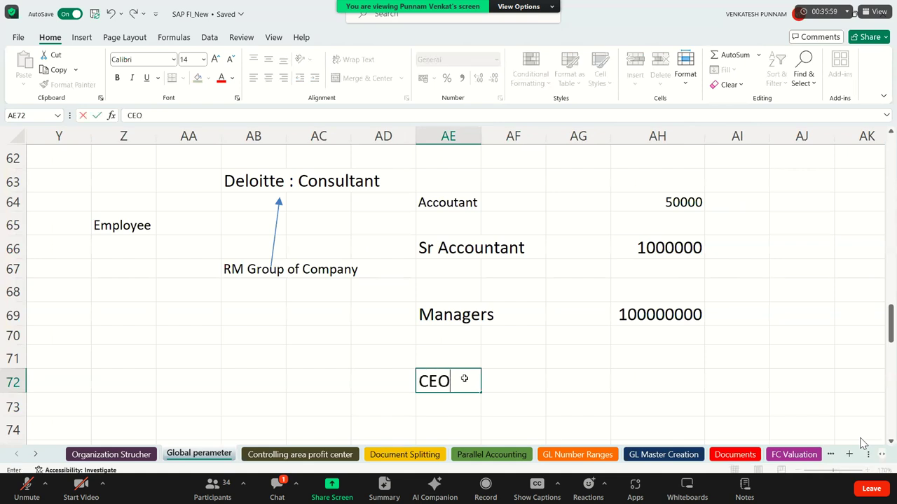
pyautogui.press('Return')
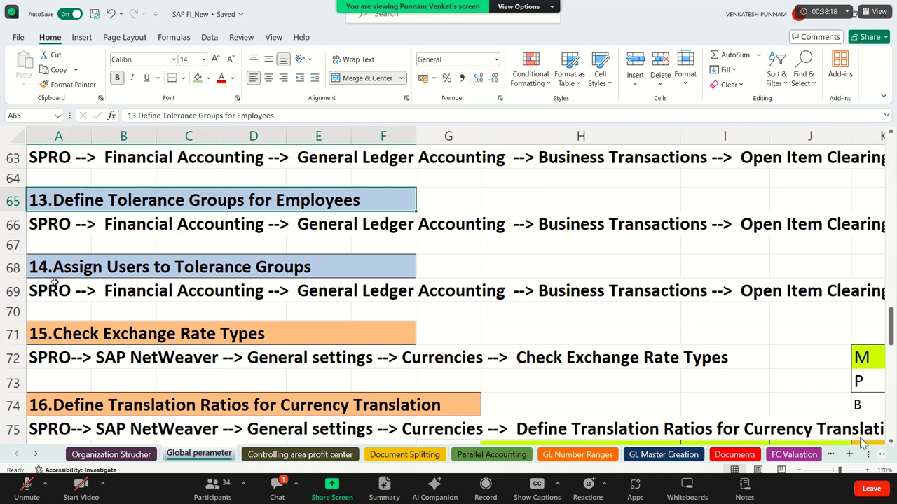
# Check the Excel notes for Assign Users and Define Tolerance Groups for Employees, then go back to SAP.
pyautogui.click(145, 269)
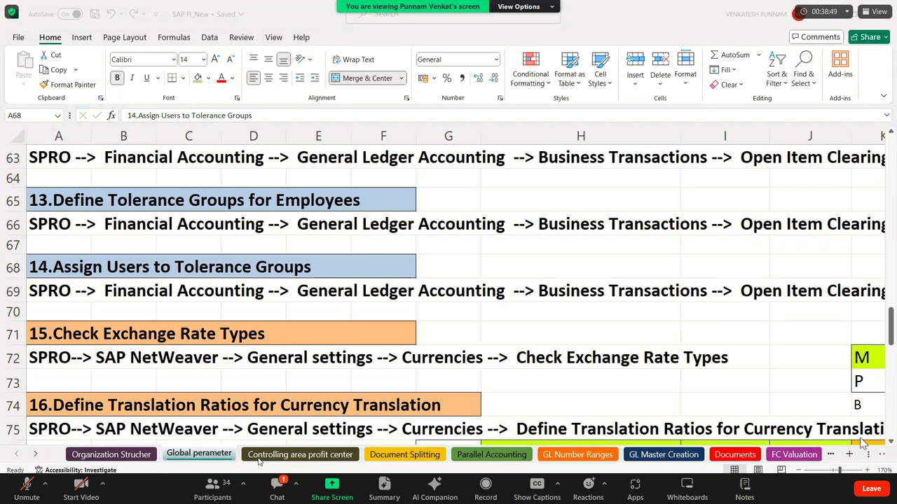
pyautogui.click(89, 210)
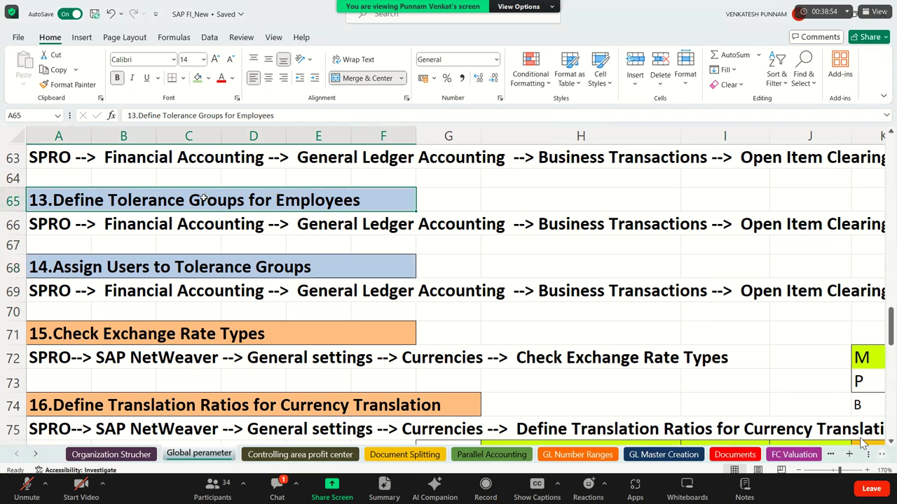
pyautogui.hotkey('alt', 'Tab')
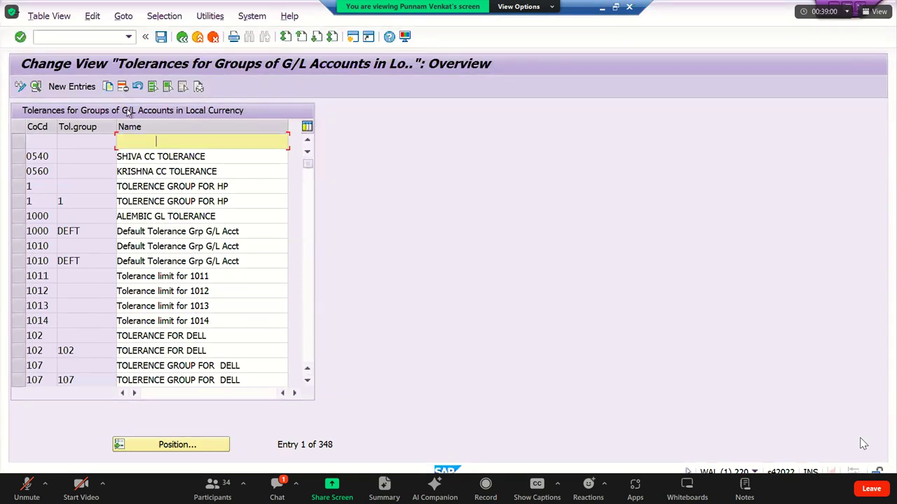
# Go back to the IMG tree and run Define Tolerance Groups for Employees.
pyautogui.click(181, 37)
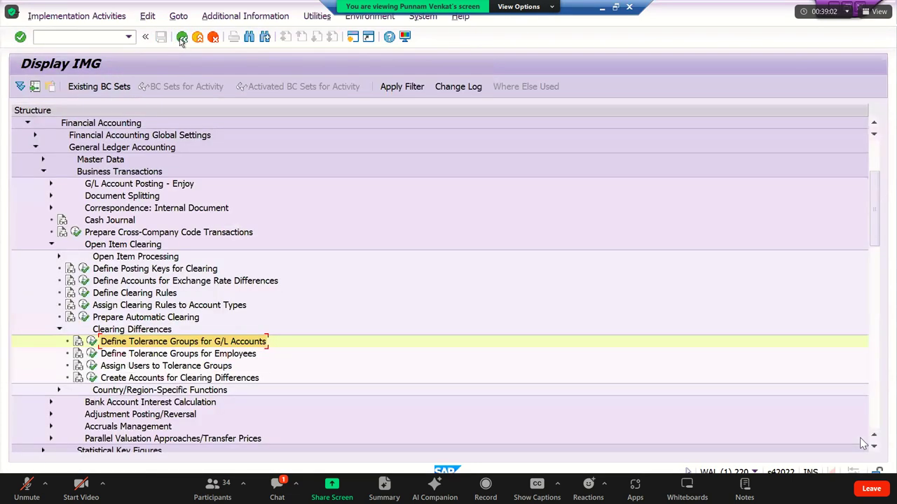
pyautogui.click(119, 356)
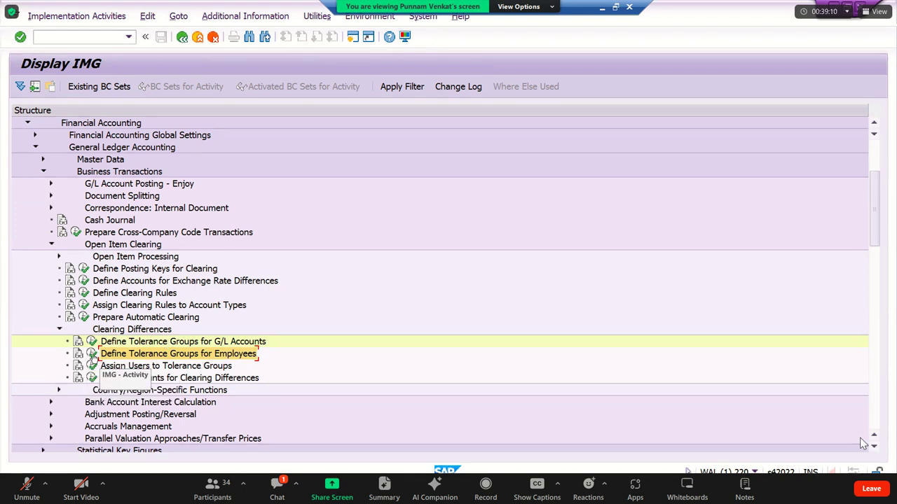
pyautogui.click(92, 355)
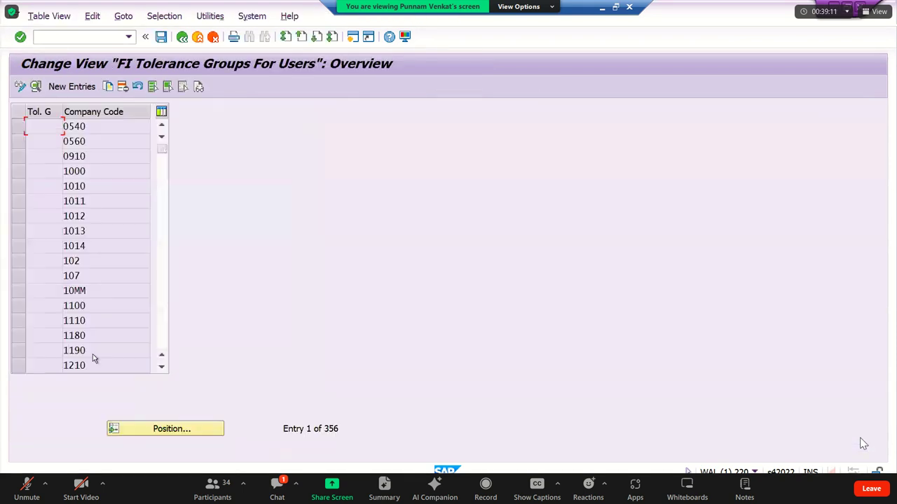
pyautogui.click(90, 93)
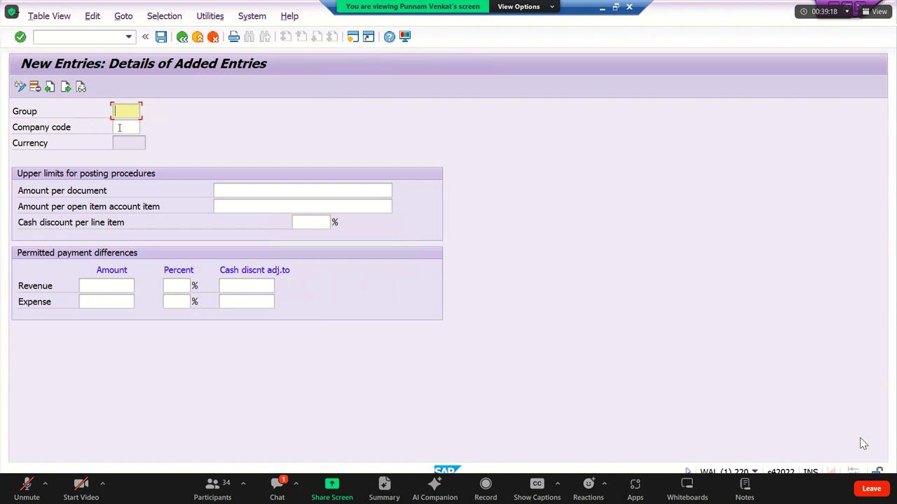
pyautogui.click(119, 127)
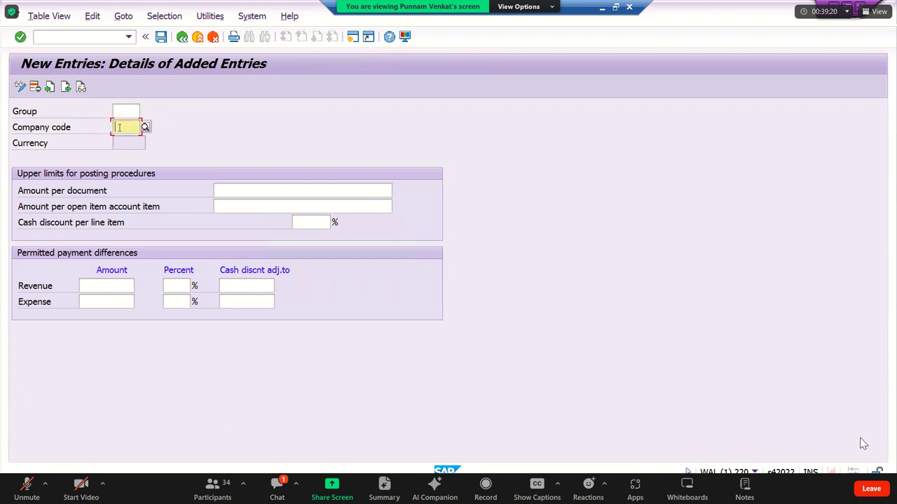
pyautogui.write('RM11')
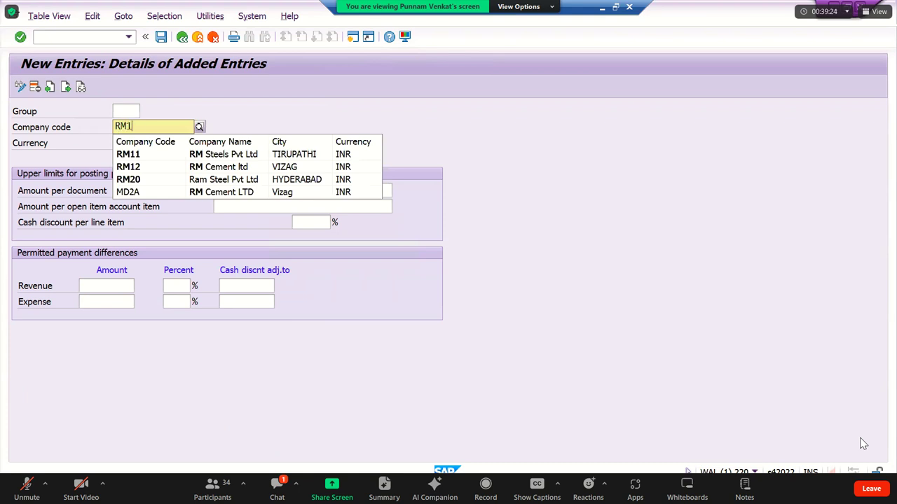
pyautogui.press('Tab')
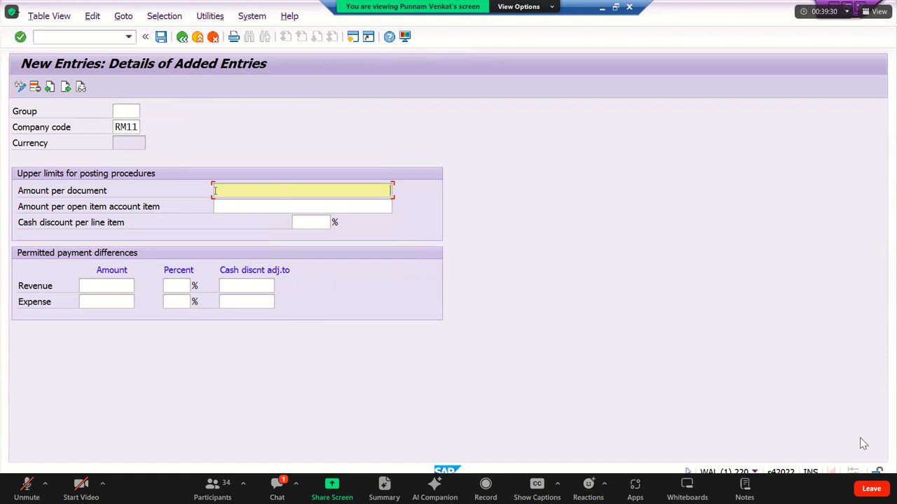
pyautogui.click(215, 191)
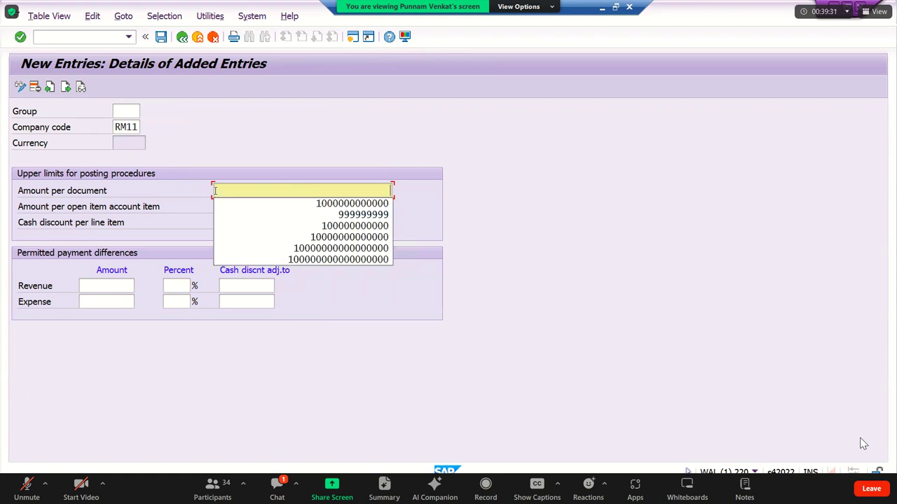
pyautogui.click(274, 204)
pyautogui.hotkey('shift', 'End')
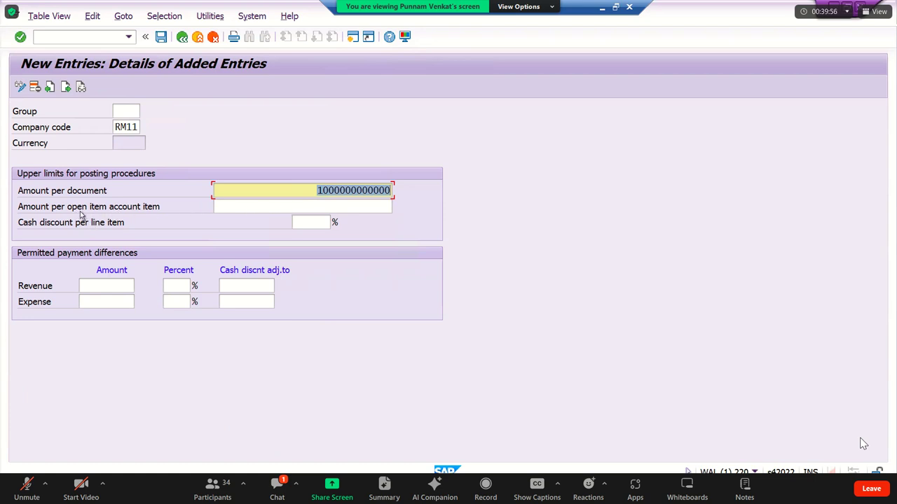
pyautogui.click(314, 206)
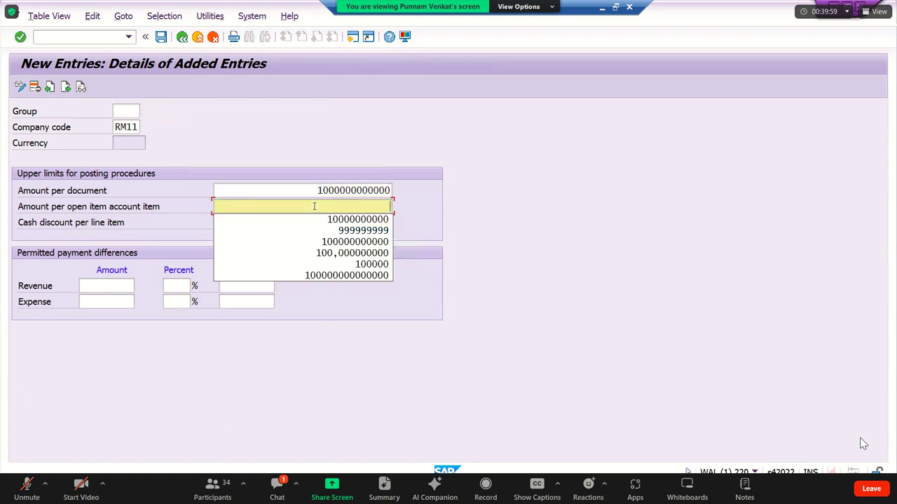
pyautogui.click(324, 221)
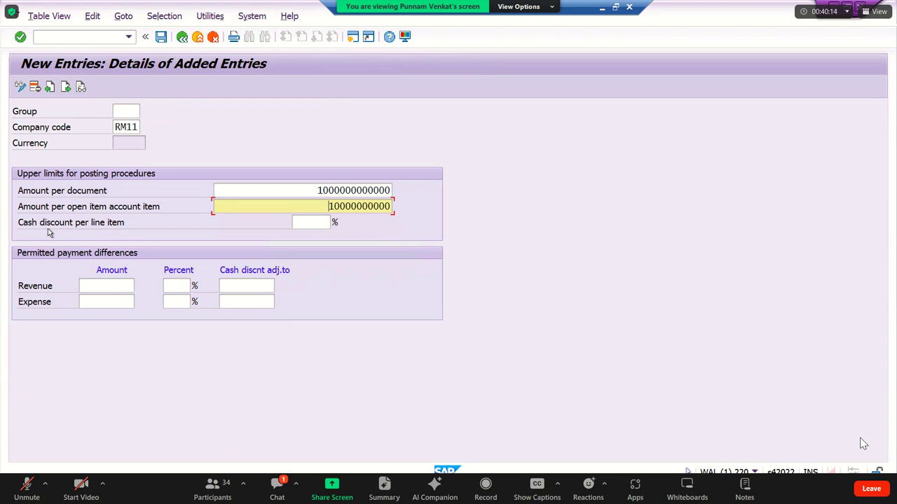
pyautogui.click(309, 225)
pyautogui.write('10')
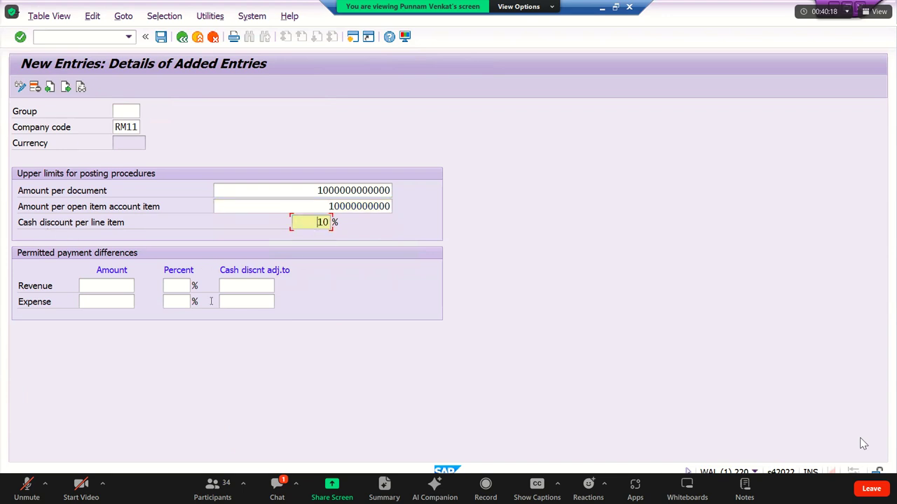
# Enter revenue and expense payment differences of 10 and 1%, then validate the RM11 entry.
pyautogui.click(119, 287)
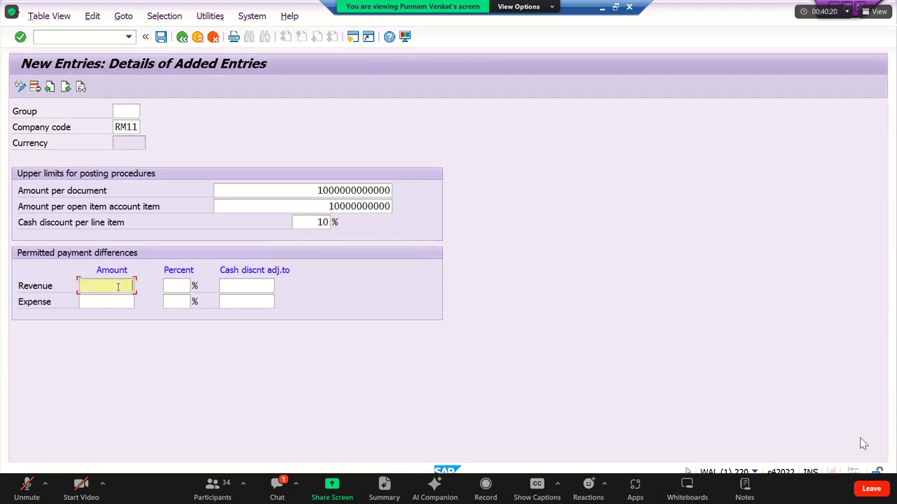
pyautogui.write('10')
pyautogui.press('Tab')
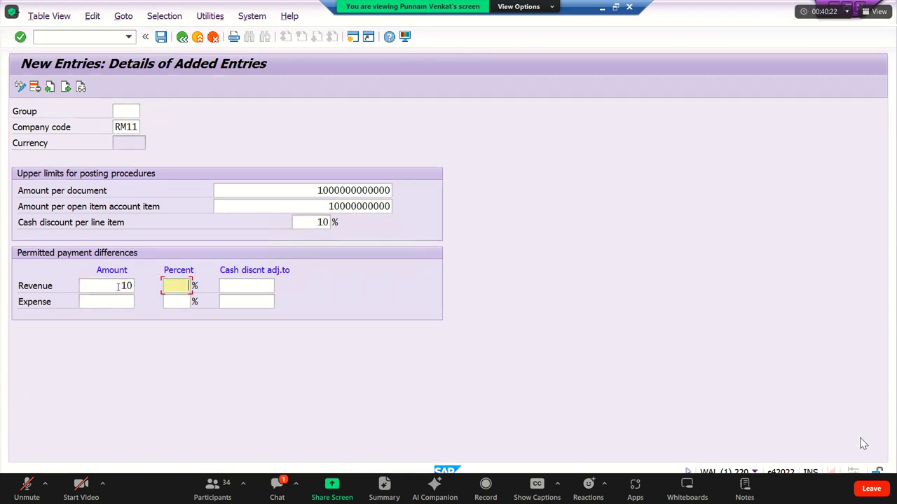
pyautogui.write('1')
pyautogui.press('Tab')
pyautogui.press('Tab')
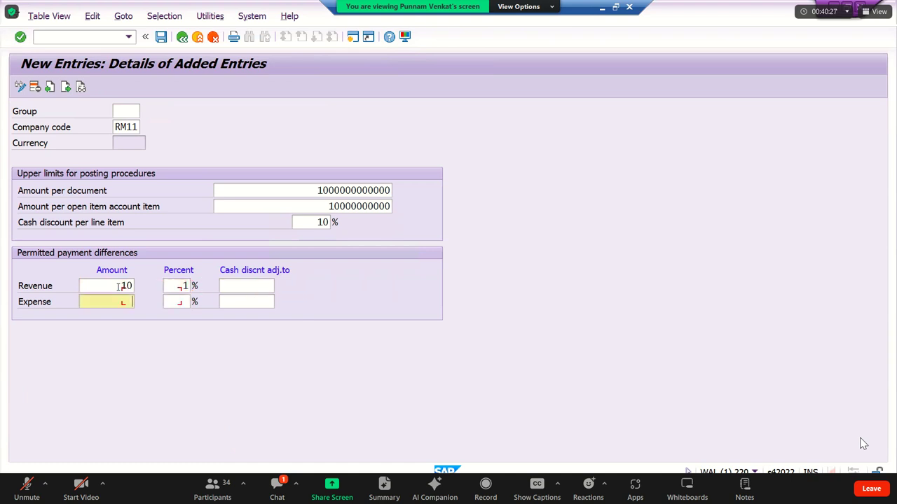
pyautogui.write('10')
pyautogui.press('Tab')
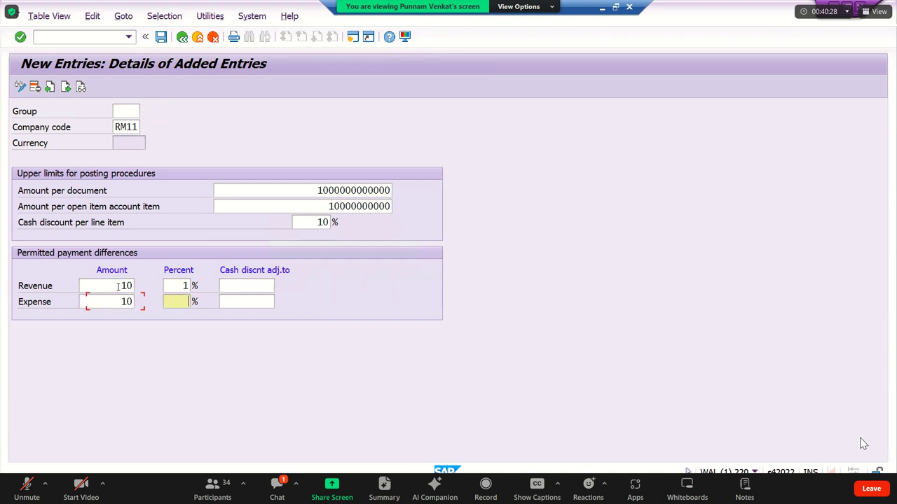
pyautogui.write('1')
pyautogui.press('Return')
pyautogui.press('Return')
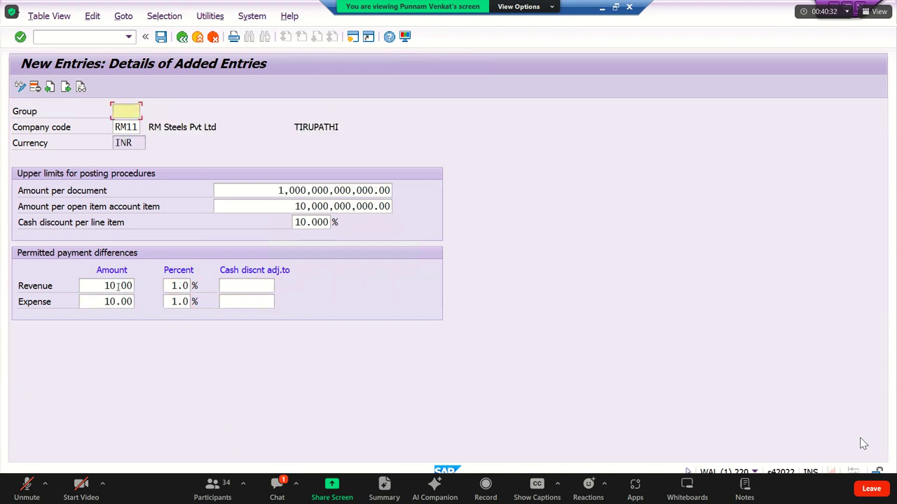
# Save the RM11 tolerance entry under the customizing request.
pyautogui.click(161, 36)
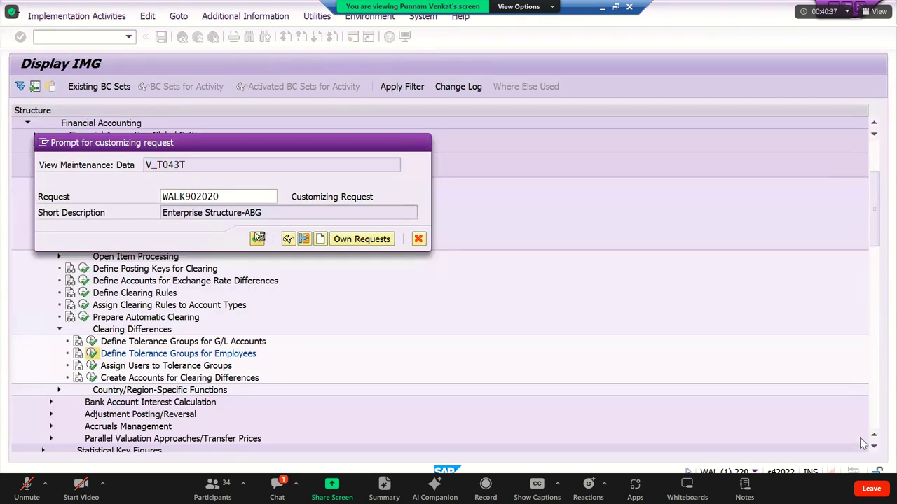
pyautogui.click(258, 239)
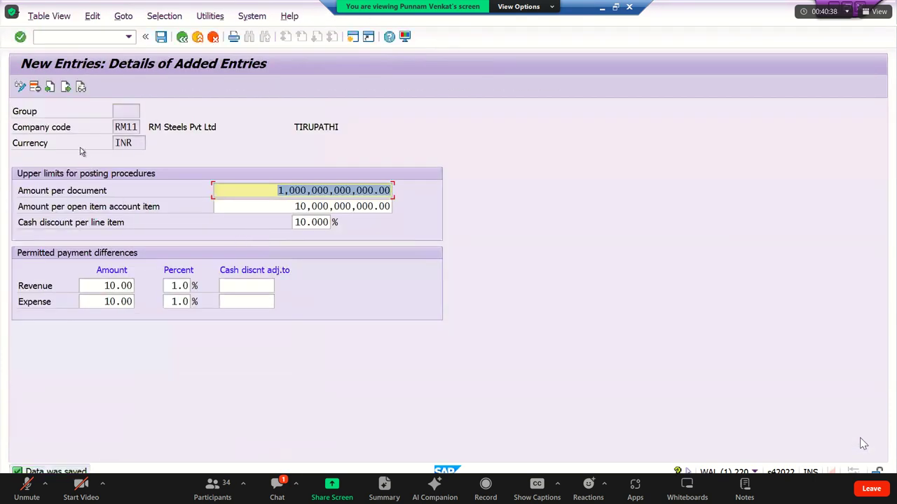
pyautogui.click(161, 36)
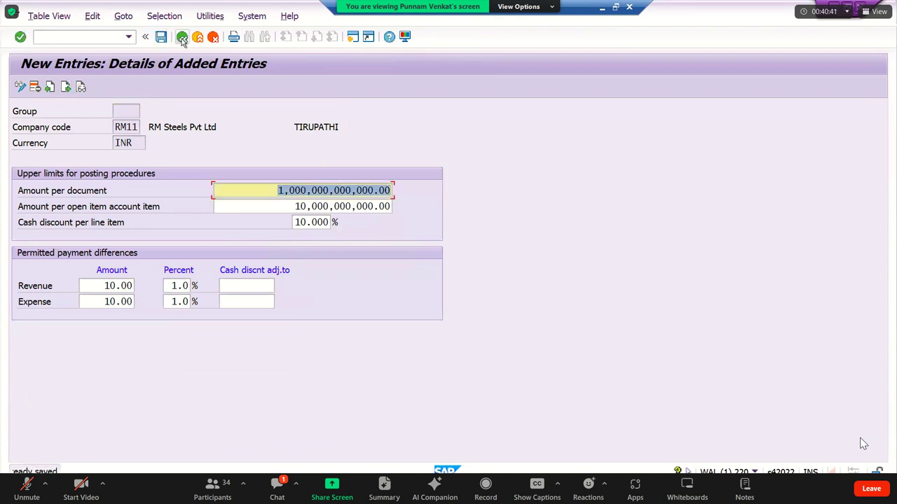
# Return to the IMG tree and start a blank employee tolerance entry.
pyautogui.click(181, 37)
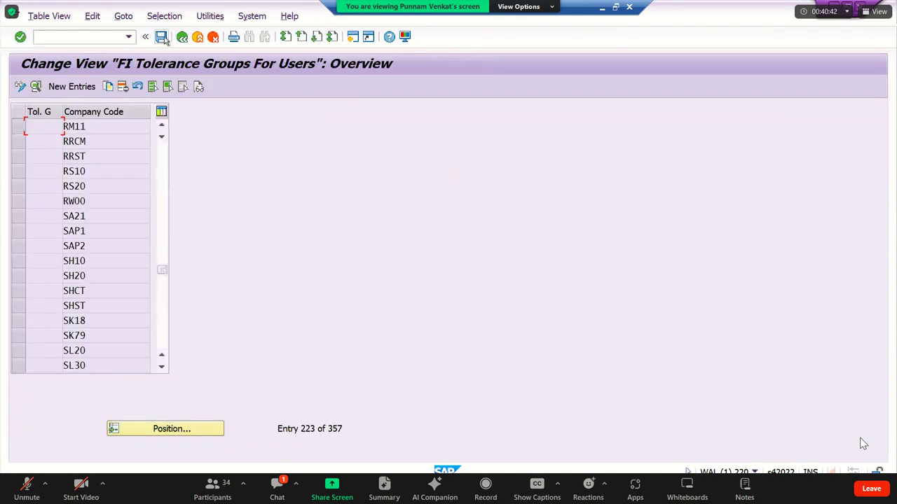
pyautogui.click(181, 39)
pyautogui.click(181, 38)
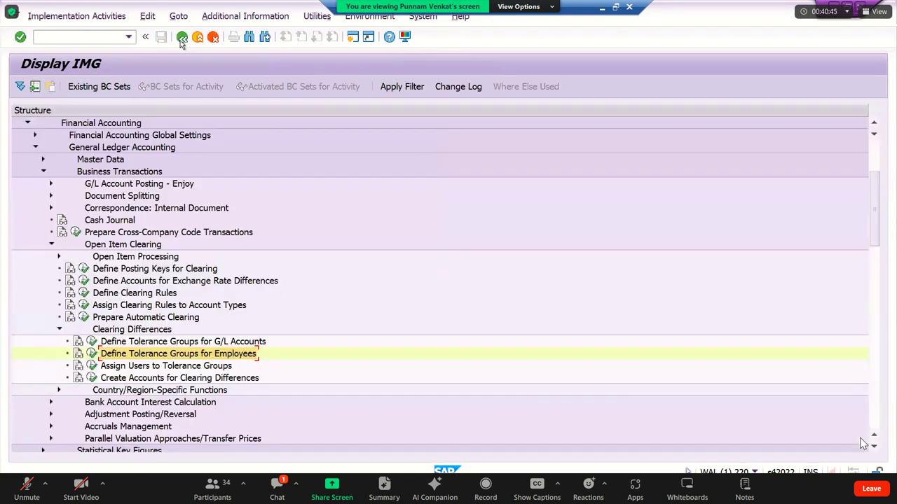
pyautogui.click(92, 353)
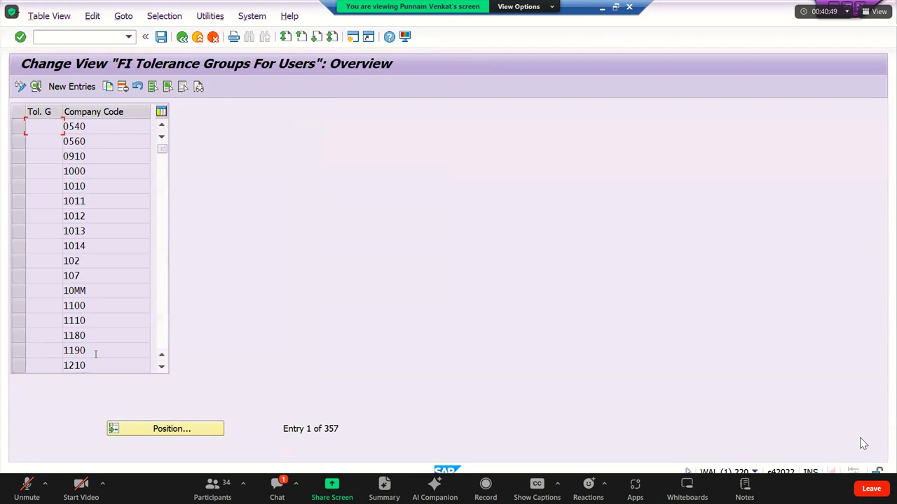
pyautogui.click(78, 91)
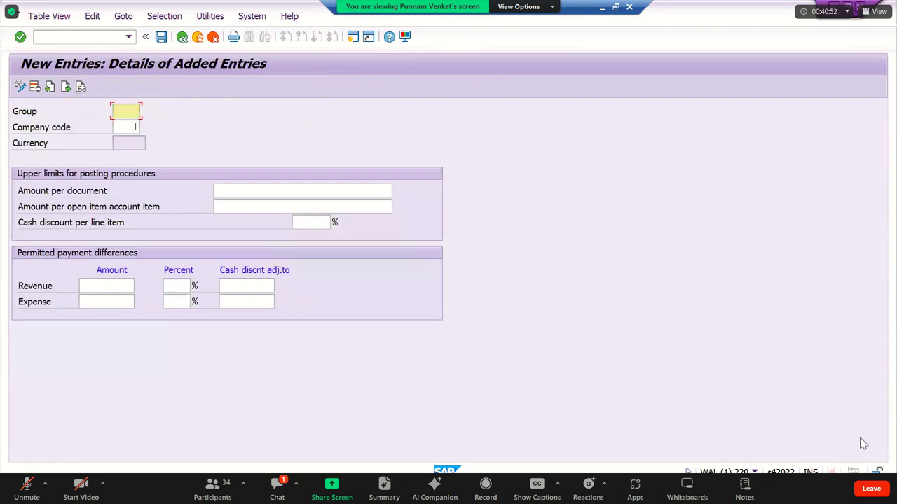
# Create an RM12 entry reusing RM11's limits, 10 discount and 10 / 1% payment differences, then validate.
pyautogui.click(137, 126)
pyautogui.write('RM')
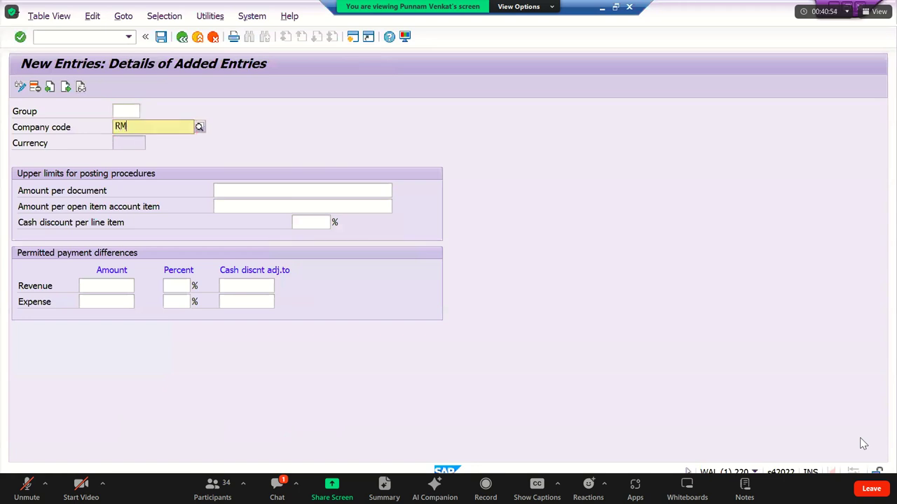
pyautogui.write('12')
pyautogui.press('Tab')
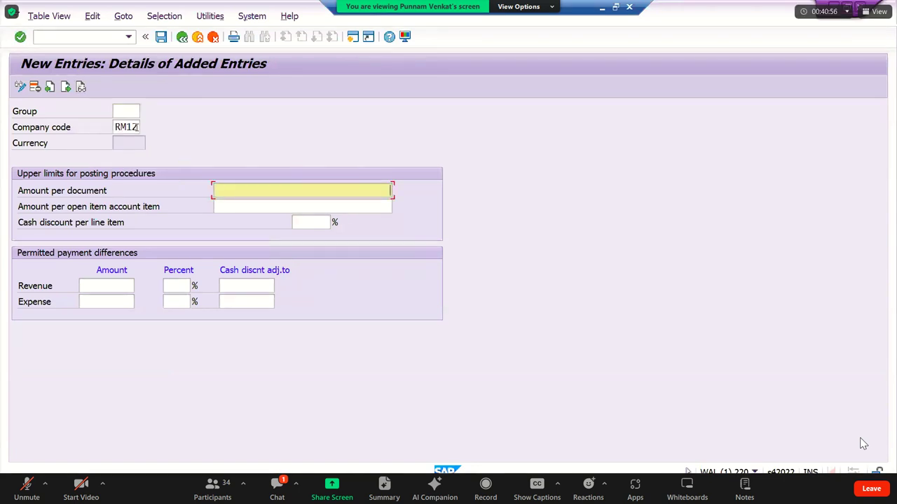
pyautogui.press('Down')
pyautogui.press('Tab')
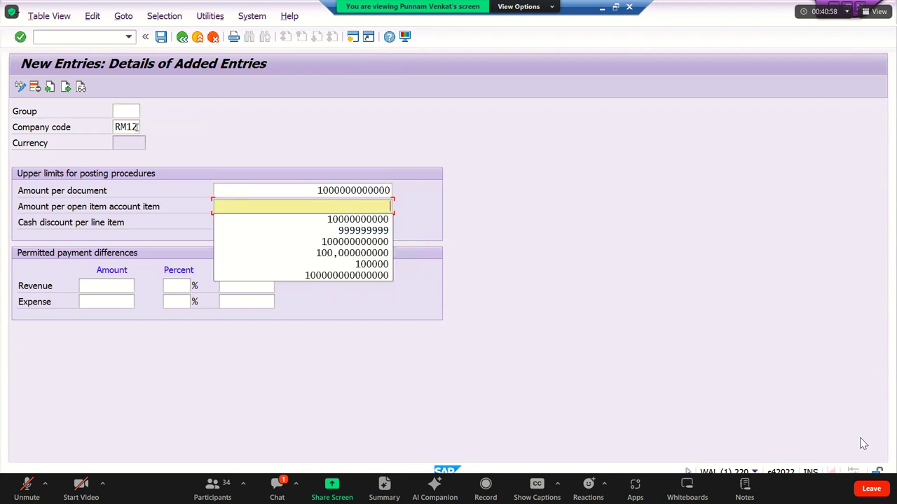
pyautogui.press('Down')
pyautogui.press('Tab')
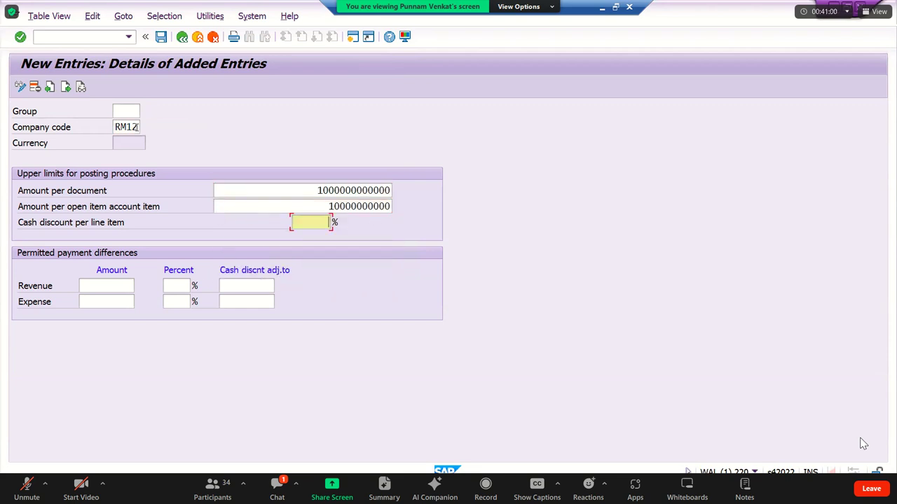
pyautogui.press('Down')
pyautogui.press('Tab')
pyautogui.press('Down')
pyautogui.press('Tab')
pyautogui.press('Down')
pyautogui.press('Tab')
pyautogui.press('Tab')
pyautogui.press('Down')
pyautogui.press('Tab')
pyautogui.press('Down')
pyautogui.press('Tab')
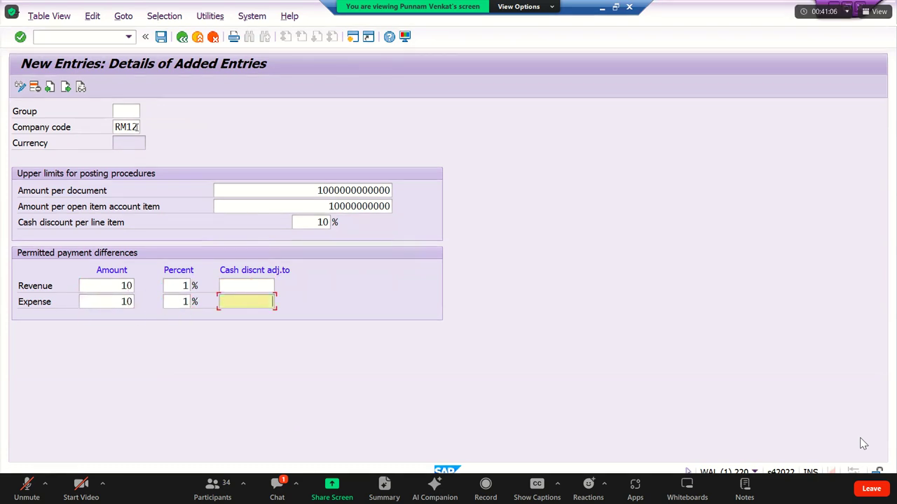
pyautogui.press('Return')
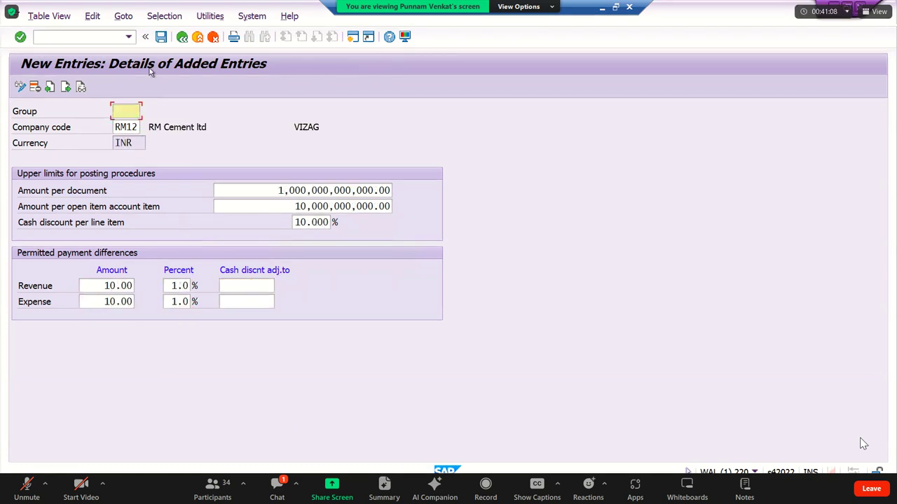
# Save the RM12 entry under the customizing request, review its fields, and return to the IMG tree.
pyautogui.click(163, 37)
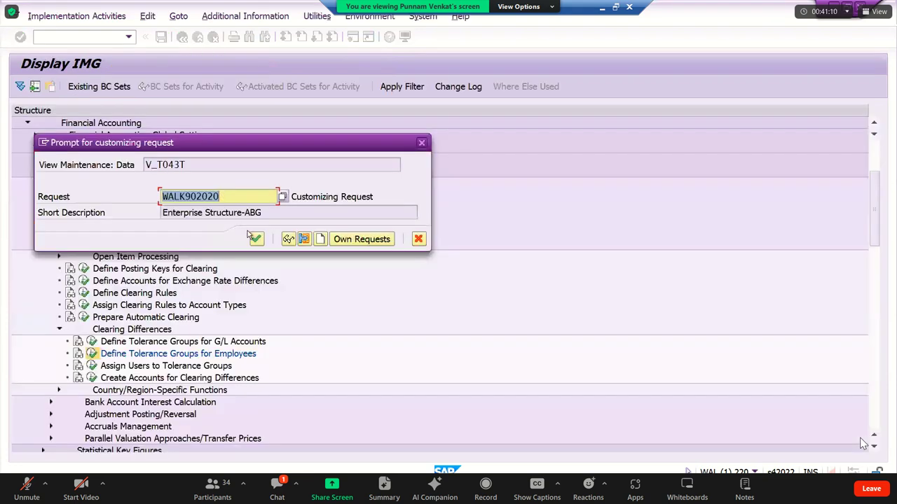
pyautogui.click(256, 238)
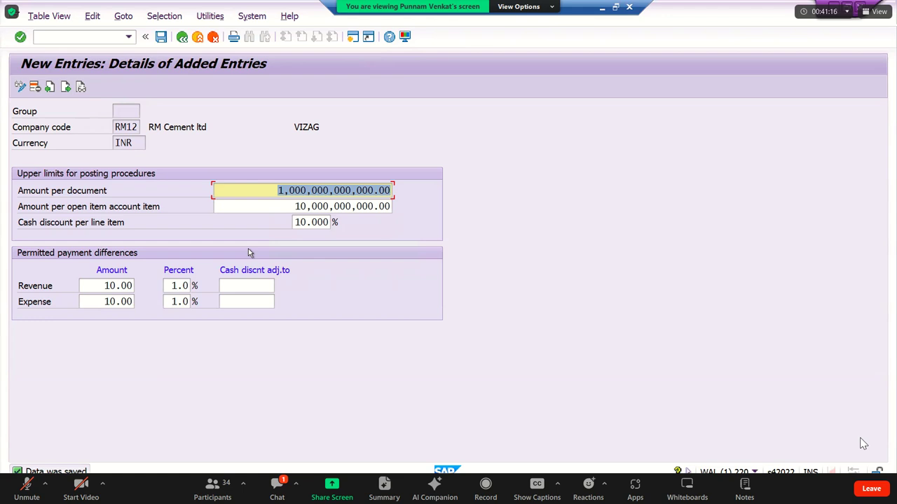
pyautogui.click(325, 194)
pyautogui.moveTo(367, 191); pyautogui.dragTo(211, 175)
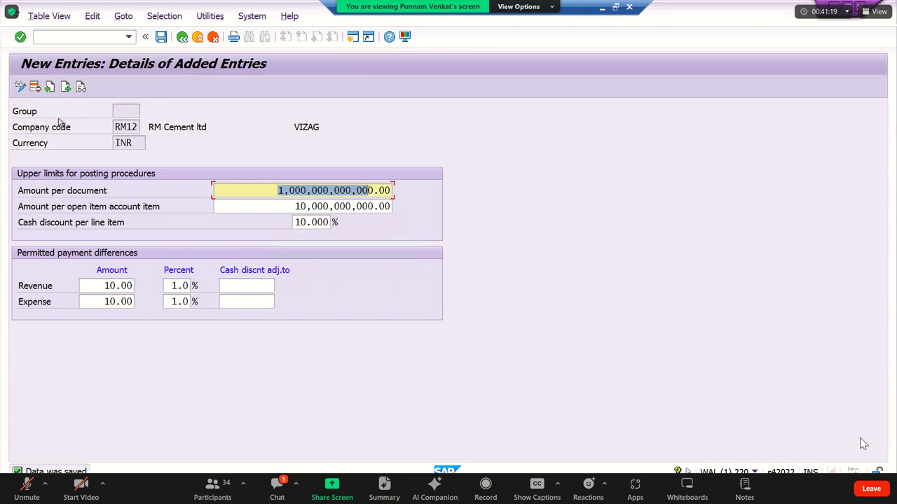
pyautogui.click(130, 109)
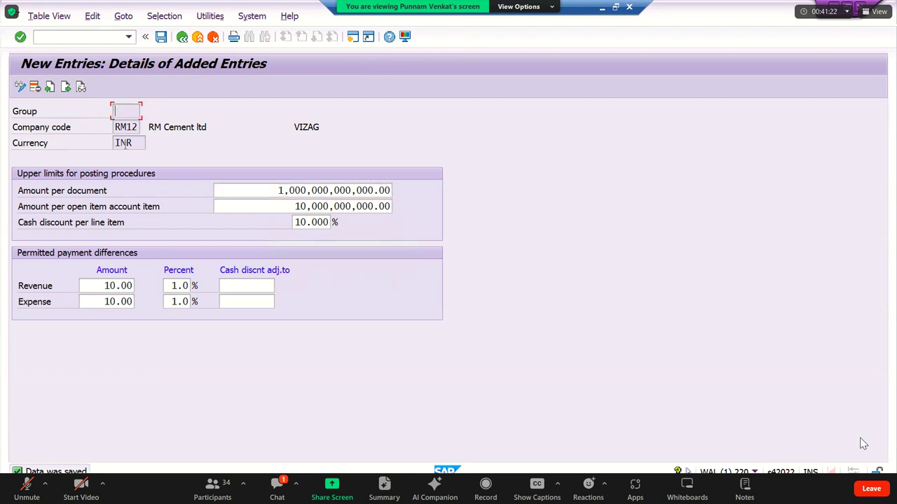
pyautogui.press('Tab')
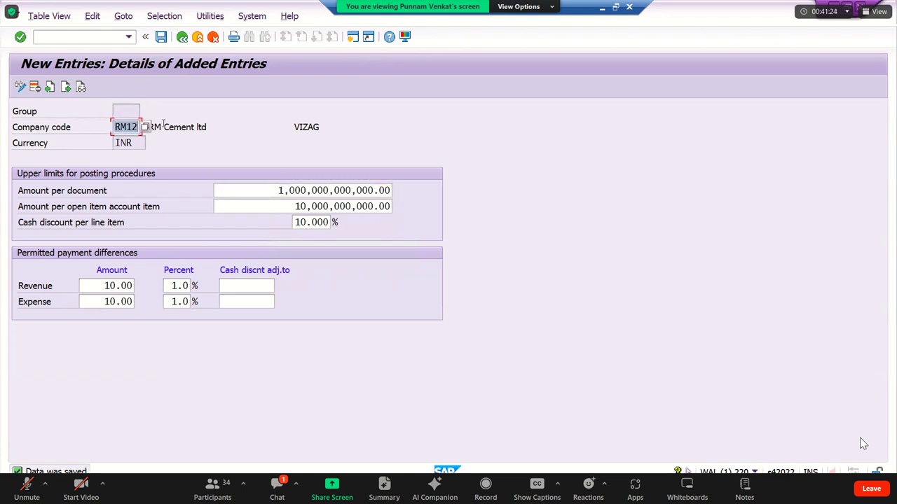
pyautogui.doubleClick(299, 193)
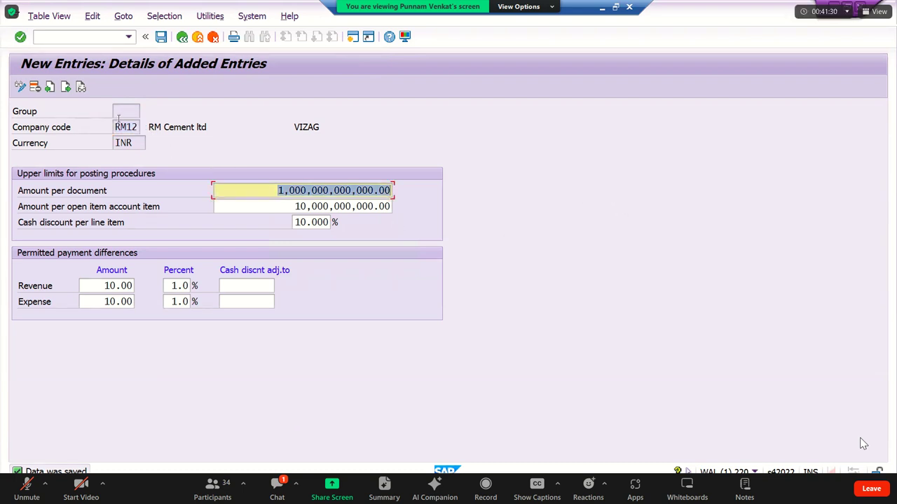
pyautogui.click(114, 110)
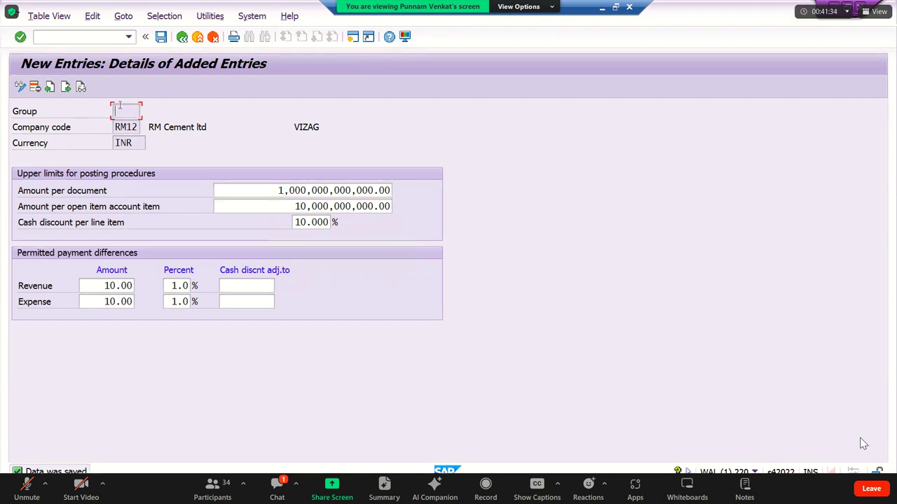
pyautogui.click(182, 37)
pyautogui.click(183, 37)
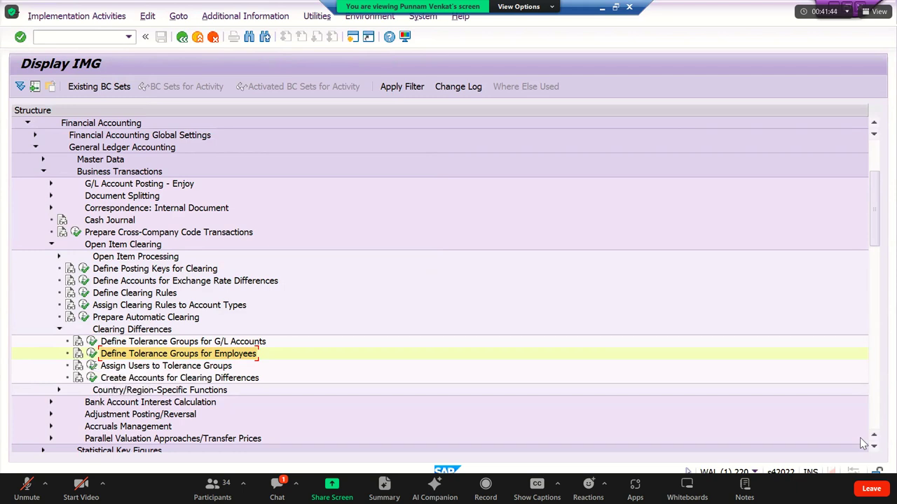
# Check the Assign Users to Tolerance Groups table (30 users, group ING), then exit to the IMG tree.
pyautogui.click(92, 366)
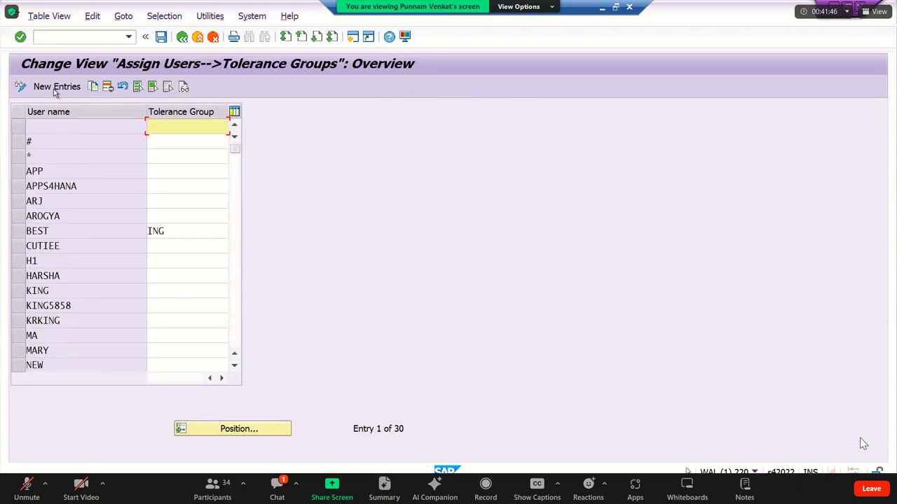
pyautogui.press('F5')
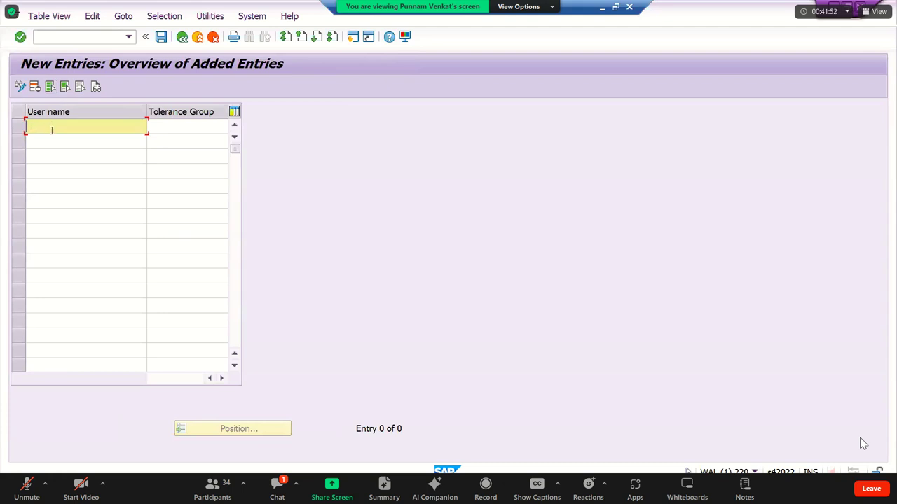
pyautogui.click(175, 128)
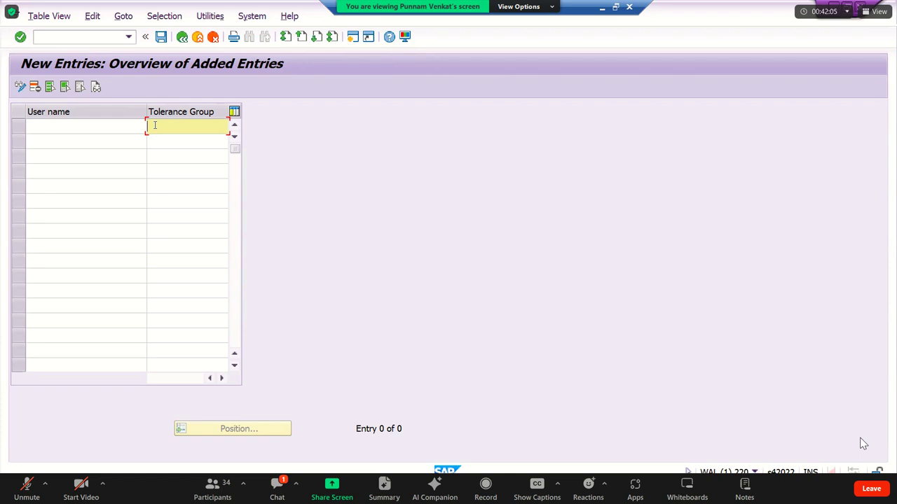
pyautogui.click(183, 36)
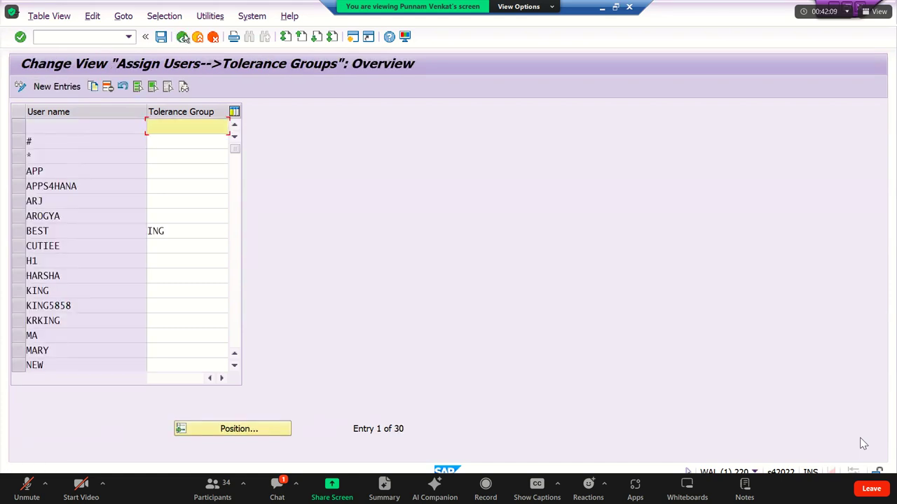
pyautogui.click(182, 36)
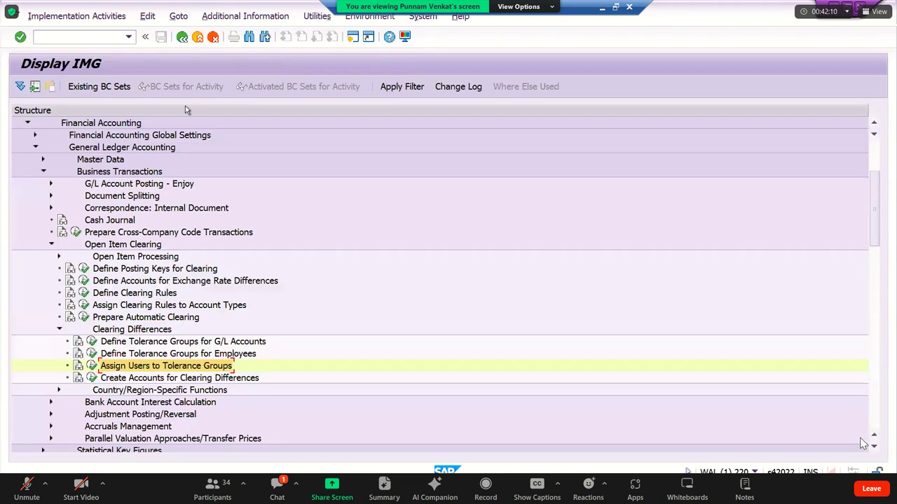
pyautogui.click(92, 366)
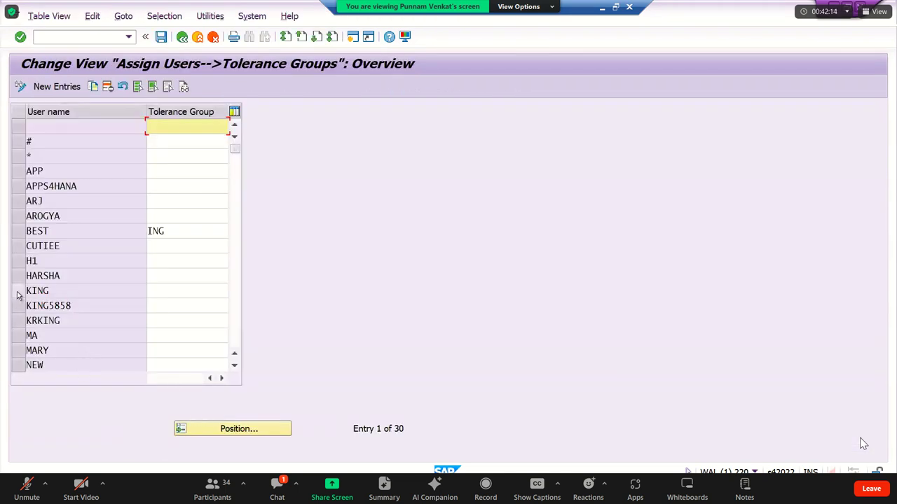
pyautogui.click(18, 291)
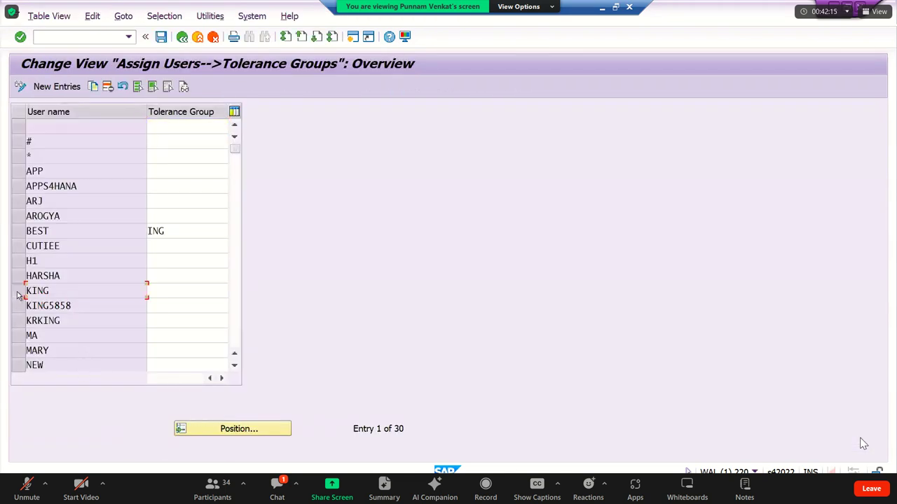
pyautogui.click(150, 290)
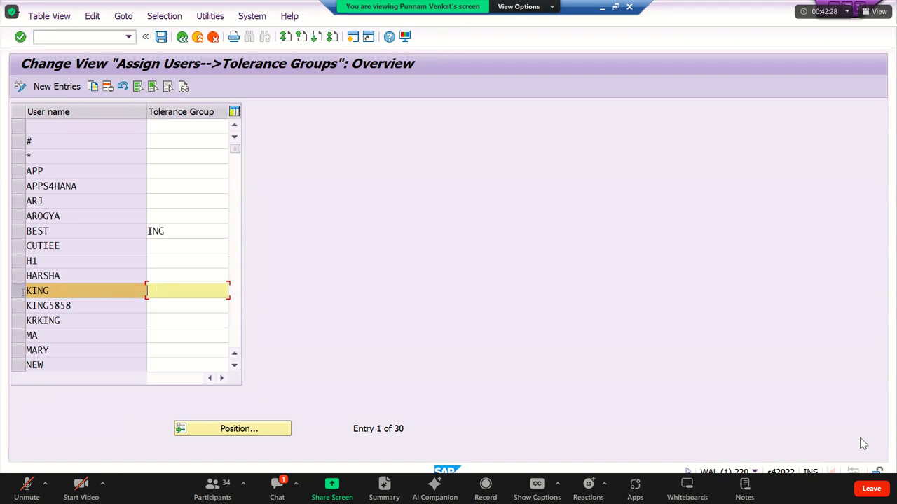
pyautogui.hotkey('shift', 'Tab')
pyautogui.press('Tab')
pyautogui.click(162, 37)
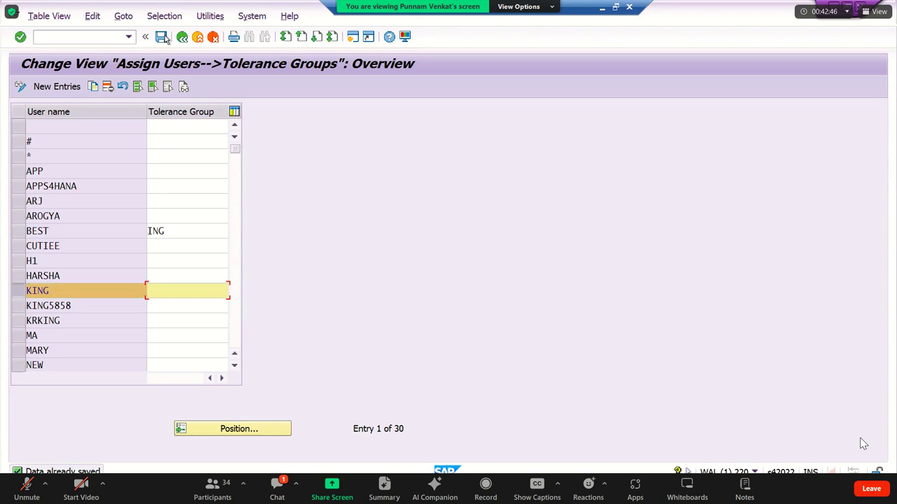
pyautogui.click(42, 125)
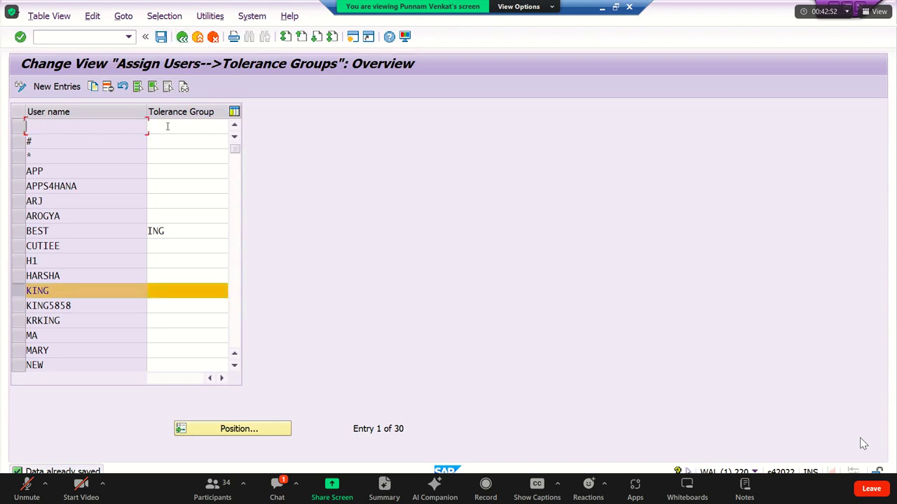
pyautogui.click(168, 126)
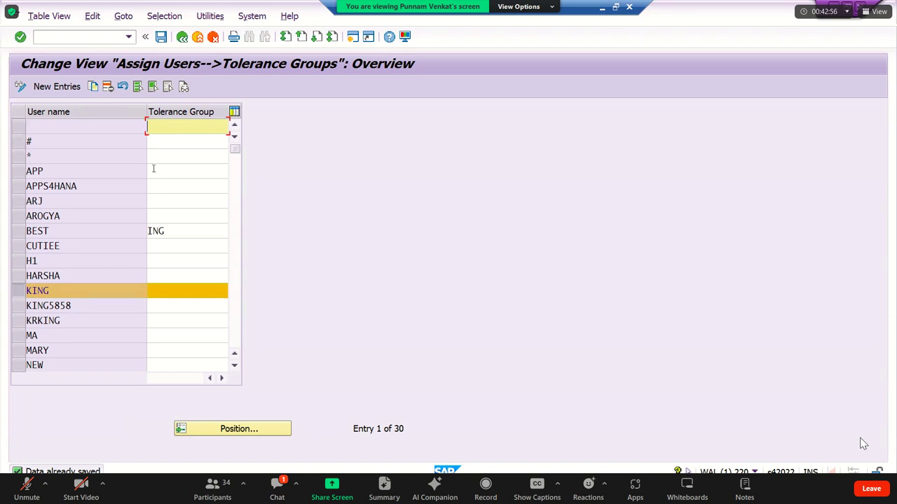
pyautogui.moveTo(4, 289); pyautogui.dragTo(49, 291)
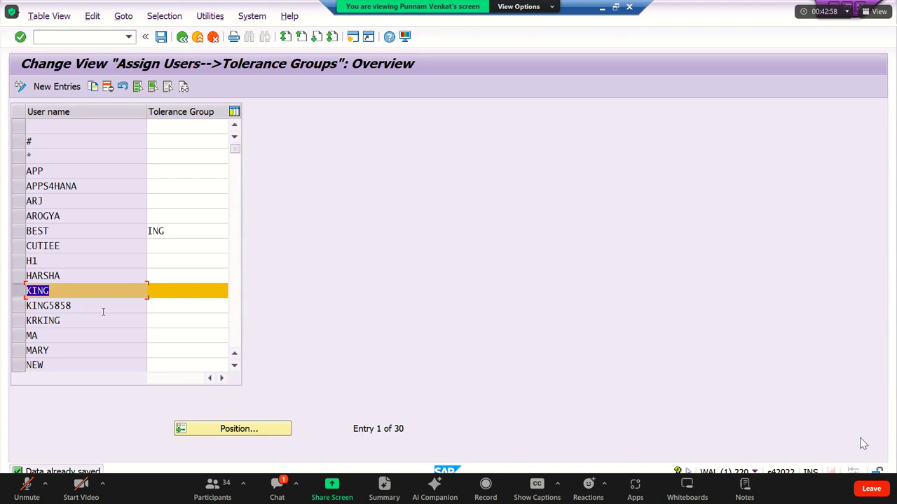
pyautogui.click(144, 290)
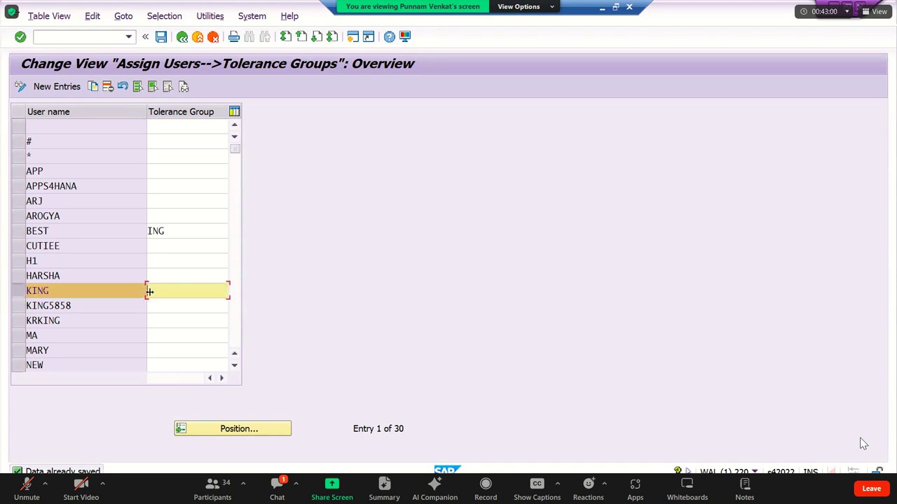
pyautogui.click(161, 37)
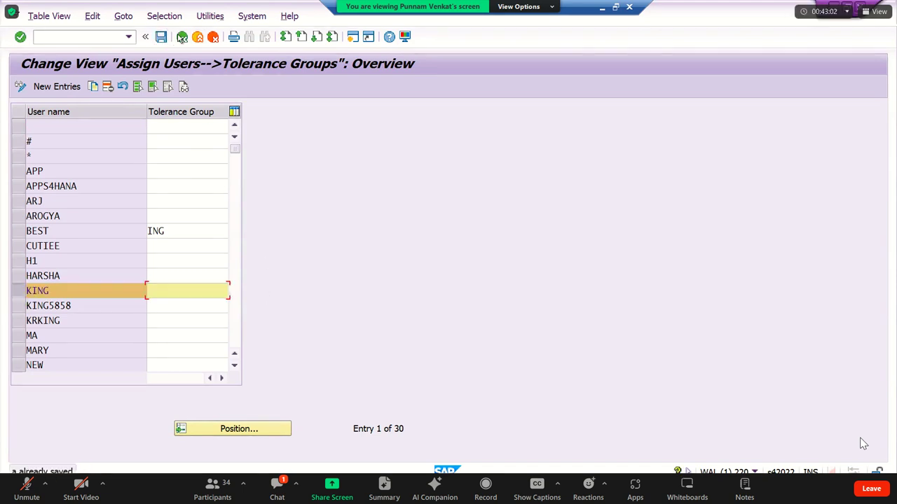
pyautogui.click(183, 37)
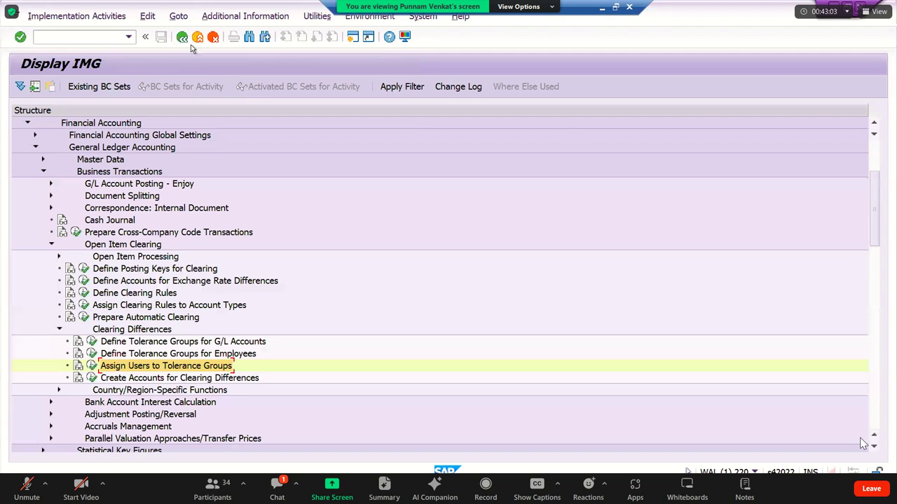
pyautogui.click(601, 7)
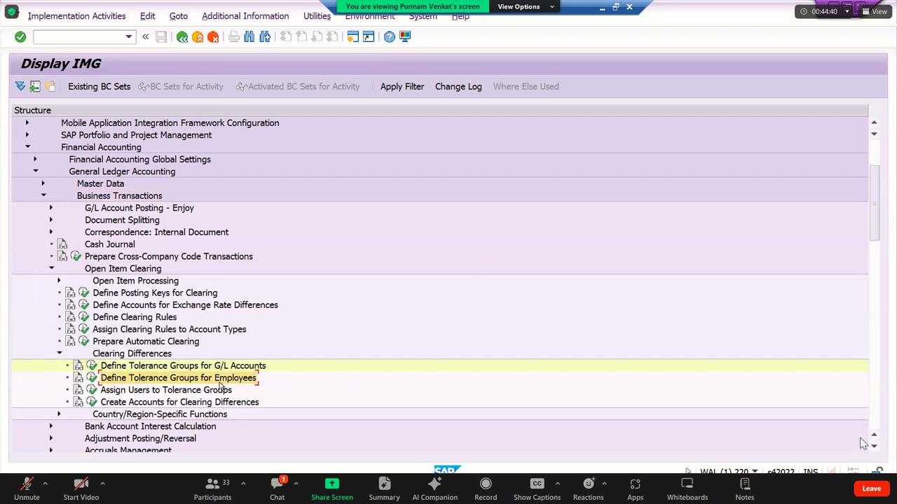
# Open a blank New Entries form in Define Tolerance Groups for Employees and check its Group and Company code fields.
pyautogui.click(91, 378)
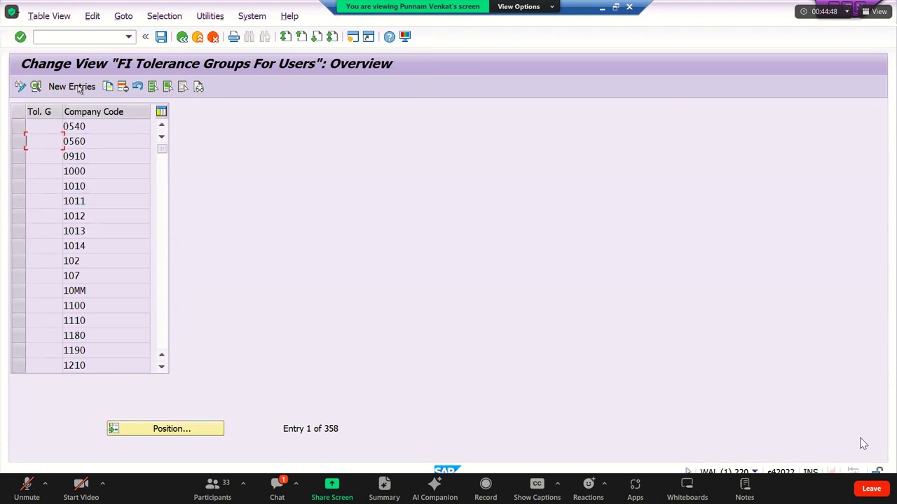
pyautogui.click(71, 87)
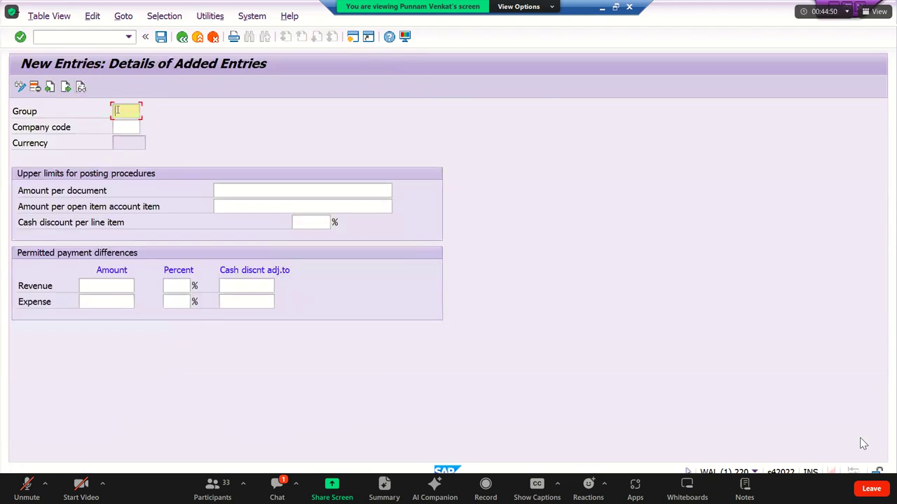
pyautogui.click(122, 126)
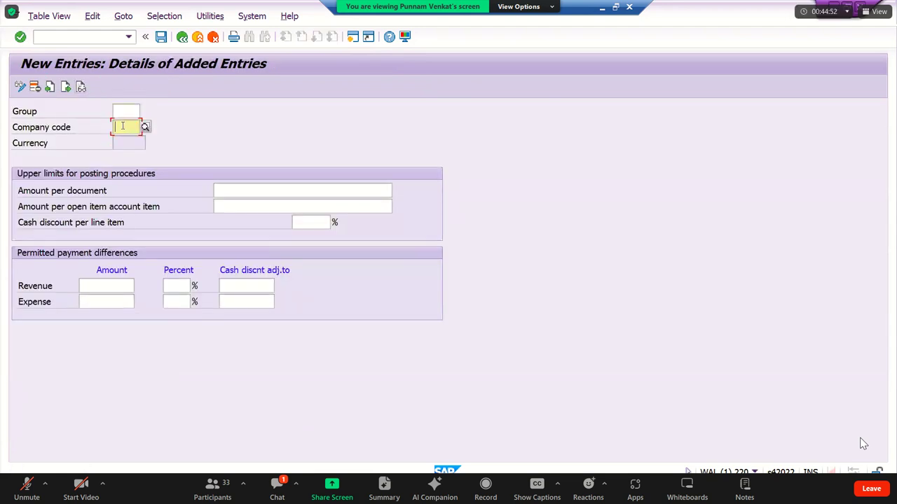
pyautogui.click(118, 111)
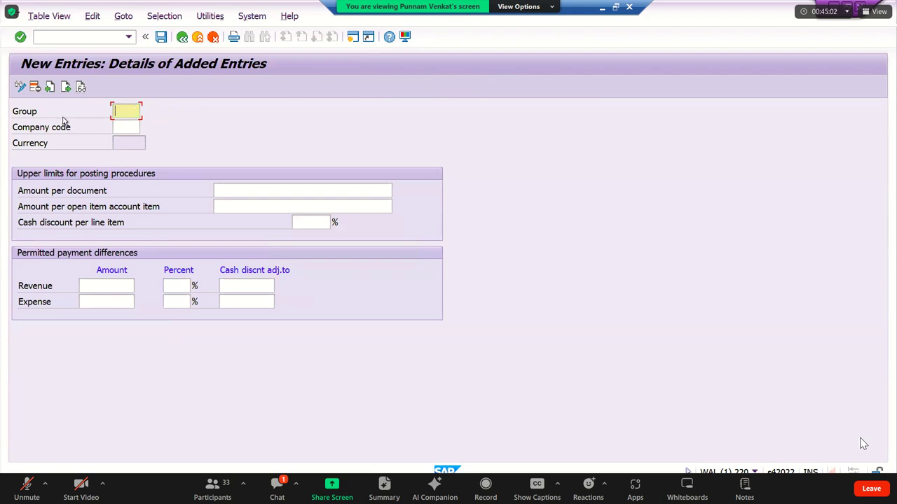
pyautogui.click(126, 125)
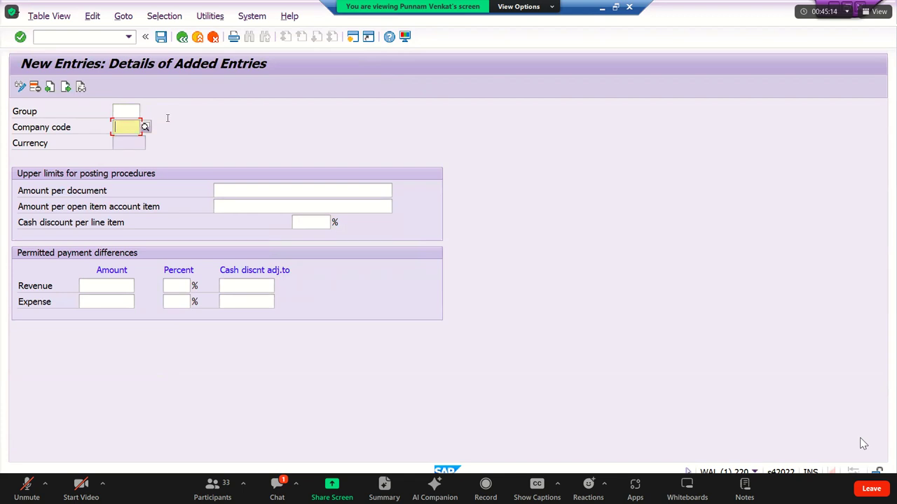
pyautogui.click(213, 36)
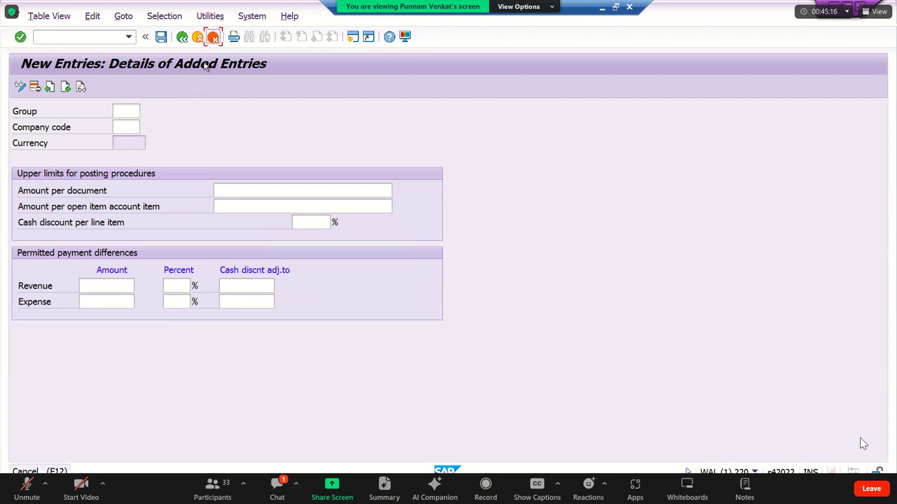
# Return to the IMG tree and open the Excel notes at step 14, cell A68.
pyautogui.click(181, 36)
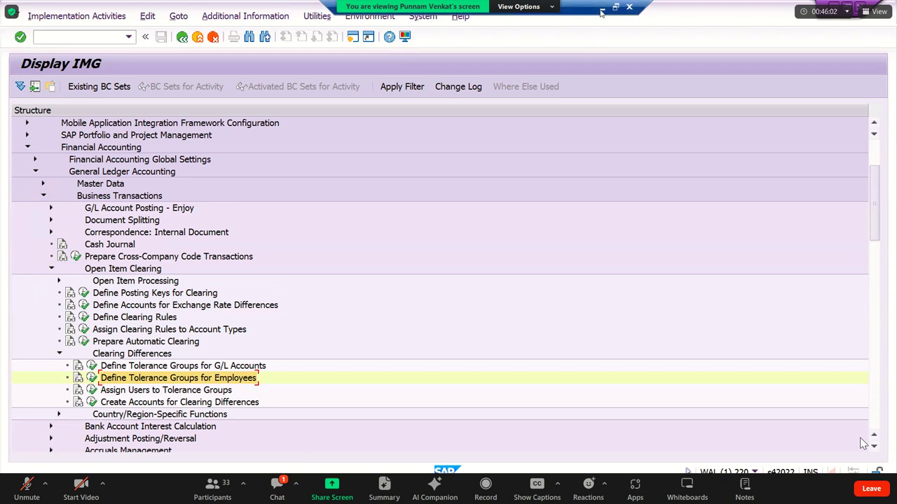
pyautogui.hotkey('alt', 'Tab')
pyautogui.click(341, 268)
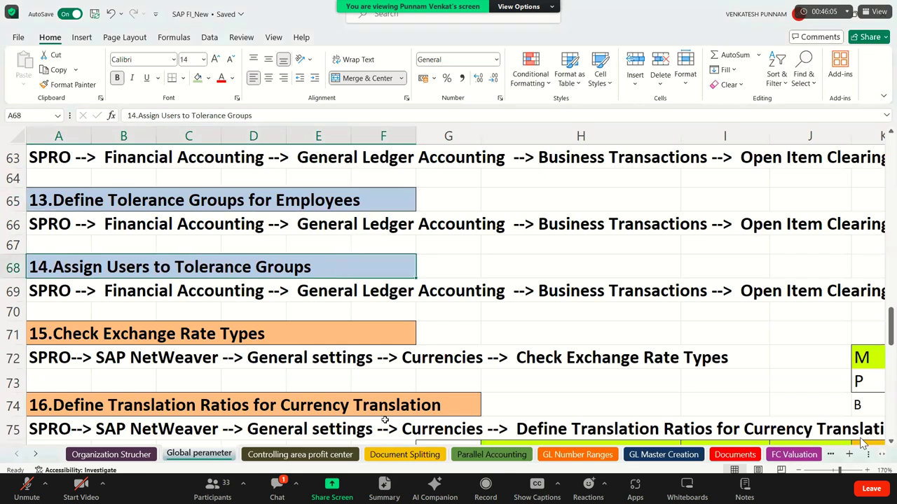
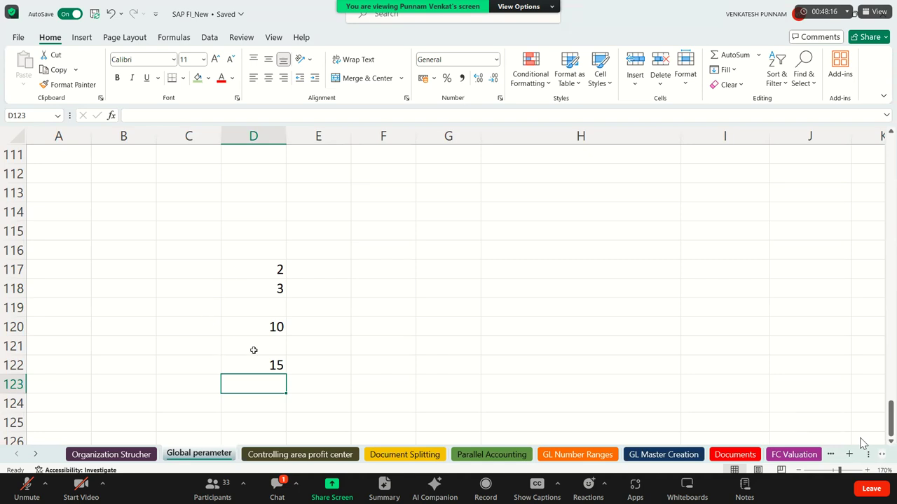
# Select D117:D122 to read their total of 30 in the status bar.
pyautogui.moveTo(254, 270); pyautogui.dragTo(269, 356)
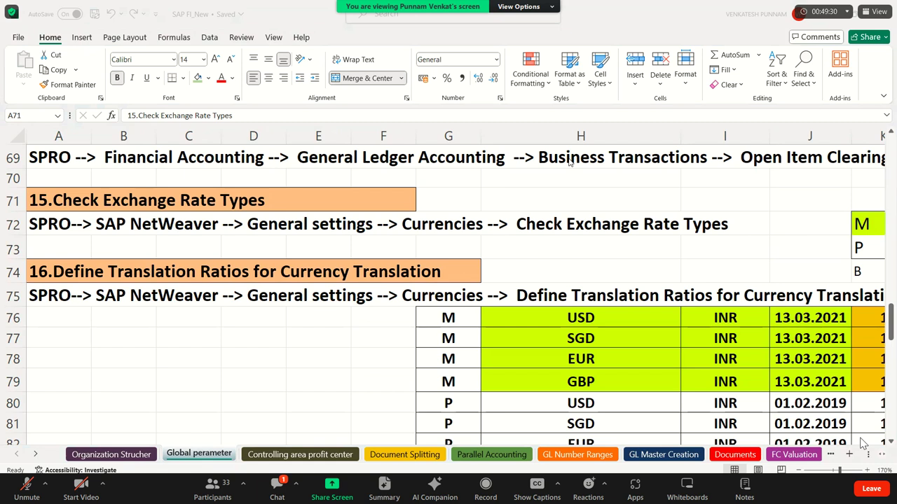
# Move from the step 15 and 16 headings down to show step 17, Enter Exchange Rates (OB08).
pyautogui.click(173, 202)
pyautogui.click(122, 273)
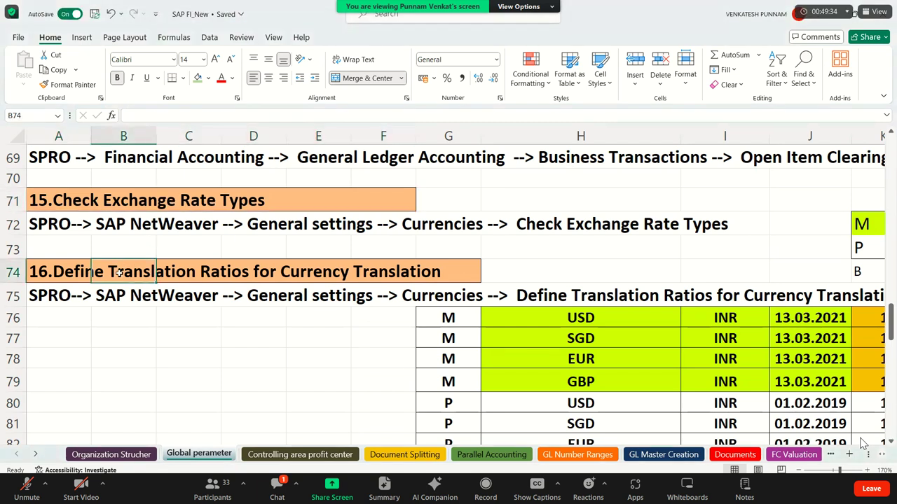
pyautogui.click(405, 276)
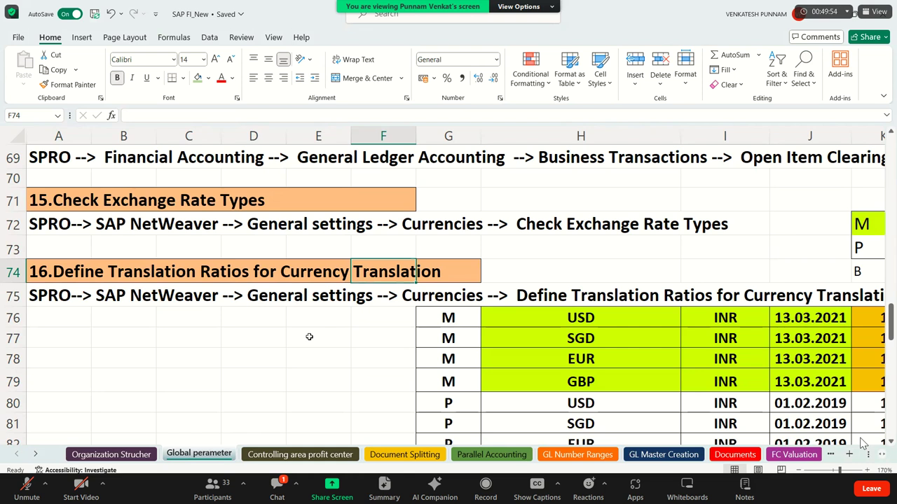
pyautogui.click(132, 202)
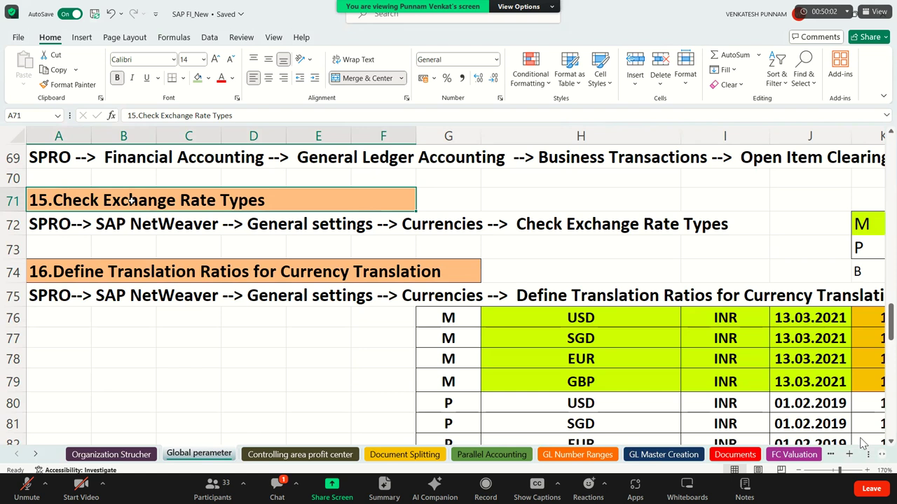
pyautogui.press('Down')
pyautogui.press('Down')
pyautogui.press('Down')
pyautogui.press('Down')
pyautogui.press('Down')
pyautogui.press('Down')
pyautogui.press('Down')
pyautogui.press('Down')
pyautogui.press('Down')
pyautogui.press('Down')
pyautogui.press('Down')
pyautogui.press('Down')
pyautogui.press('Down')
pyautogui.press('Down')
pyautogui.press('Down')
pyautogui.press('Down')
pyautogui.press('Down')
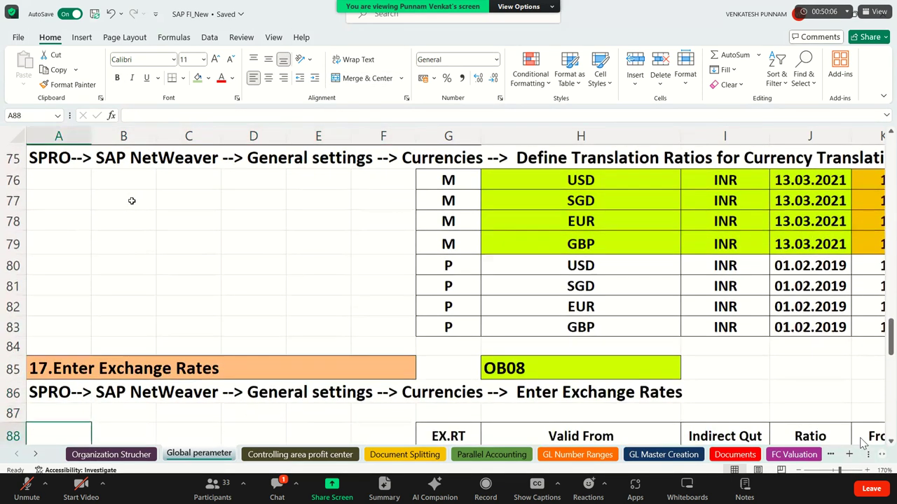
pyautogui.press('Down')
pyautogui.press('Up')
pyautogui.press('Up')
pyautogui.press('Up')
pyautogui.press('Up')
pyautogui.press('Up')
pyautogui.press('Up')
pyautogui.press('Up')
pyautogui.press('Up')
pyautogui.press('Up')
pyautogui.press('Up')
pyautogui.press('Up')
pyautogui.press('Up')
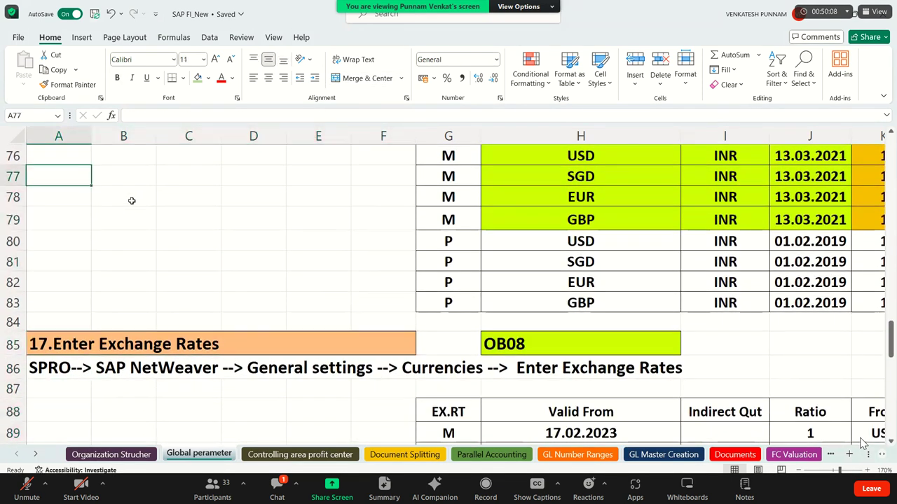
pyautogui.press('Up')
pyautogui.press('Up')
pyautogui.press('Up')
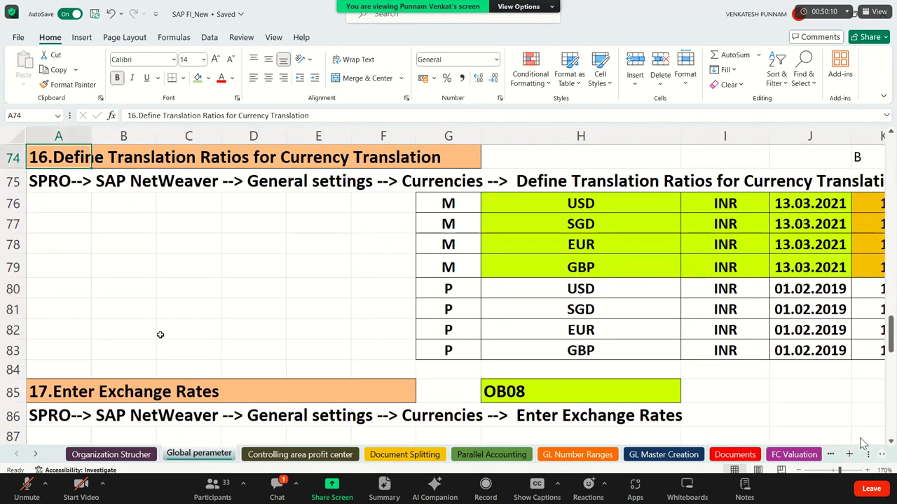
pyautogui.click(226, 398)
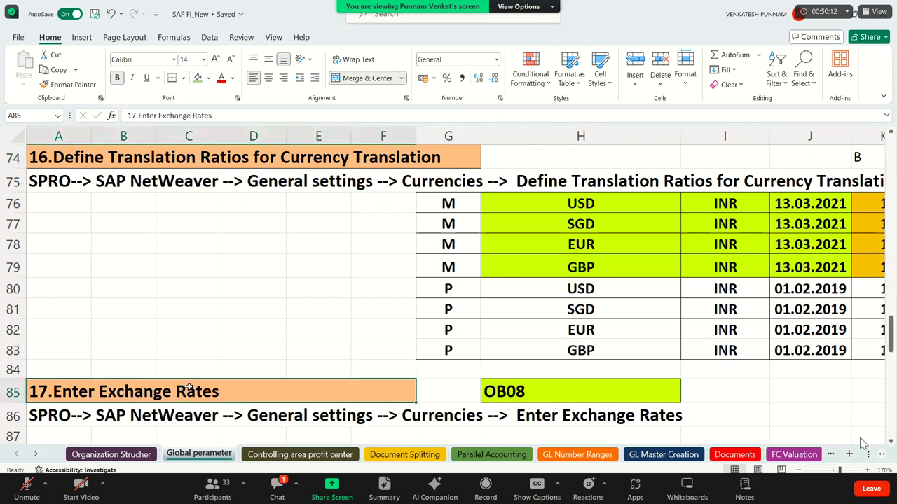
pyautogui.moveTo(175, 386); pyautogui.dragTo(614, 393)
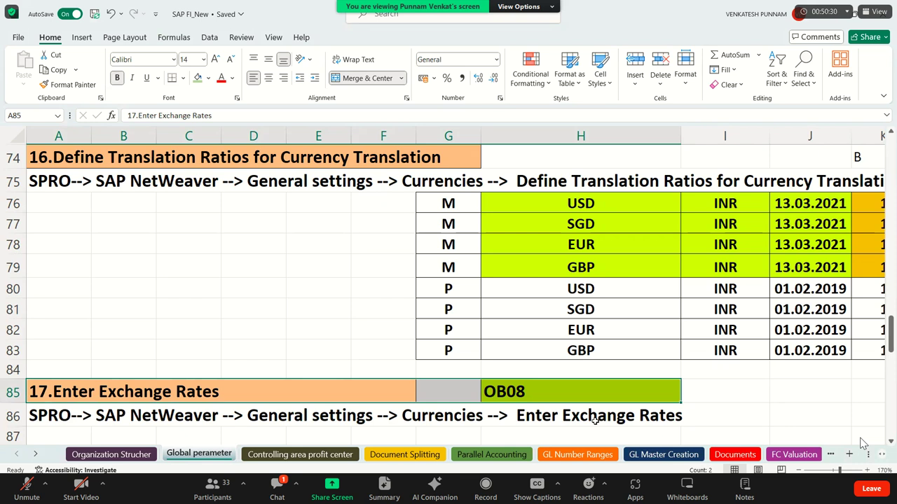
pyautogui.click(160, 392)
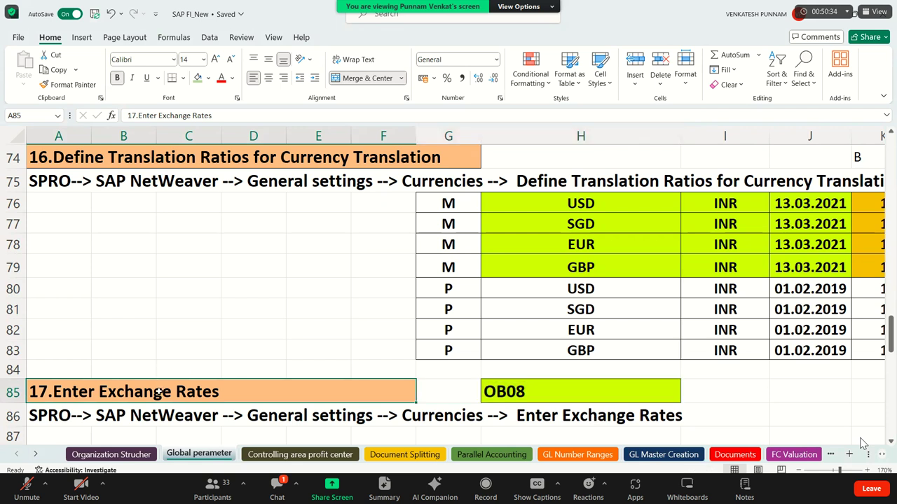
pyautogui.press('Down')
pyautogui.press('Down')
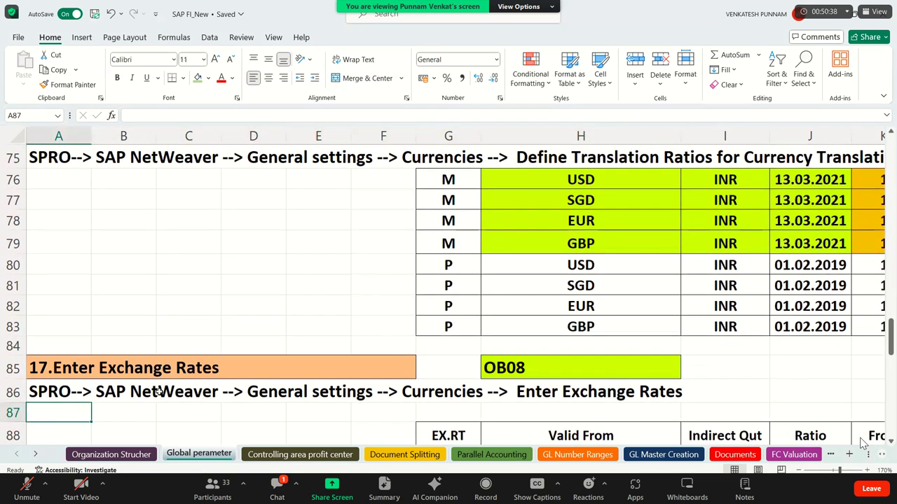
pyautogui.press('Down')
pyautogui.press('Down')
pyautogui.press('Down')
pyautogui.press('Down')
pyautogui.press('Down')
pyautogui.press('Down')
pyautogui.press('Up')
pyautogui.press('Up')
pyautogui.press('Up')
pyautogui.press('Up')
pyautogui.press('Up')
pyautogui.press('Up')
pyautogui.press('Up')
pyautogui.press('Up')
pyautogui.press('Up')
pyautogui.press('Up')
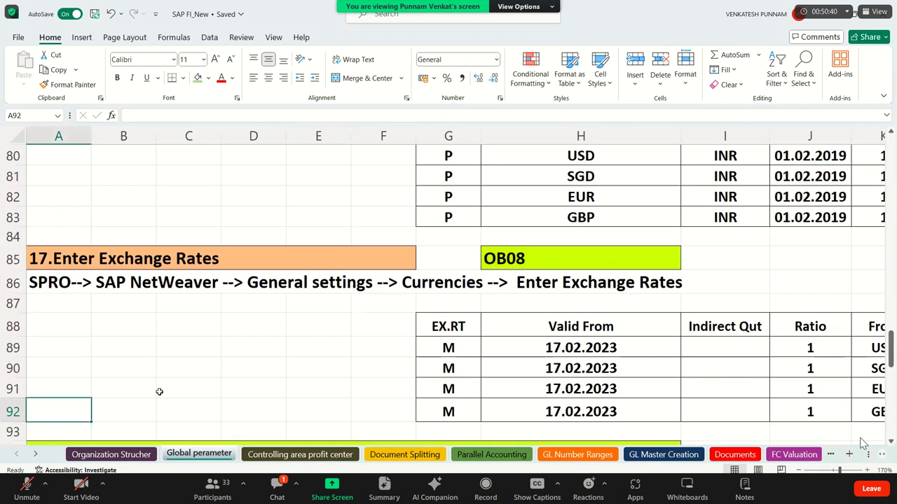
pyautogui.press('Up')
pyautogui.press('Up')
pyautogui.press('Up')
pyautogui.press('Up')
pyautogui.press('Up')
pyautogui.press('Up')
pyautogui.press('Up')
pyautogui.press('Up')
pyautogui.press('Up')
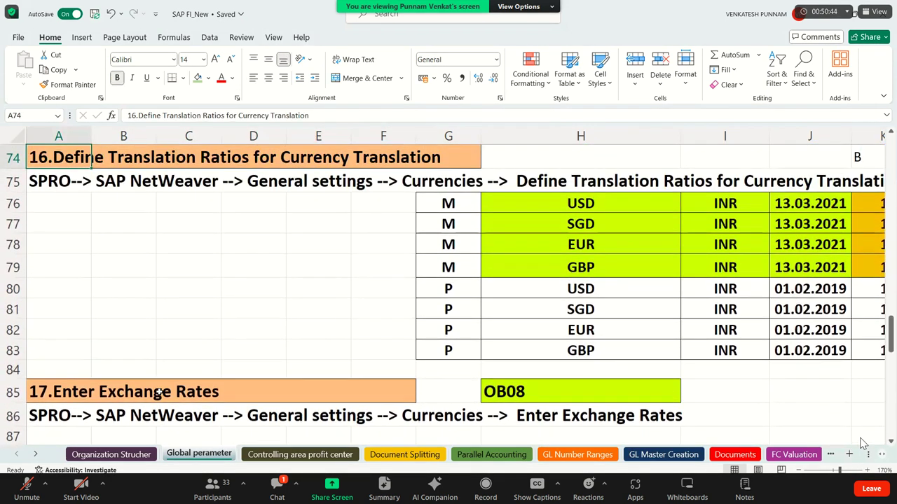
pyautogui.press('Down')
pyautogui.press('Down')
pyautogui.press('Down')
pyautogui.press('Down')
pyautogui.press('Down')
pyautogui.press('Down')
pyautogui.press('Down')
pyautogui.press('Down')
pyautogui.press('Down')
pyautogui.press('Down')
pyautogui.press('Down')
pyautogui.press('Down')
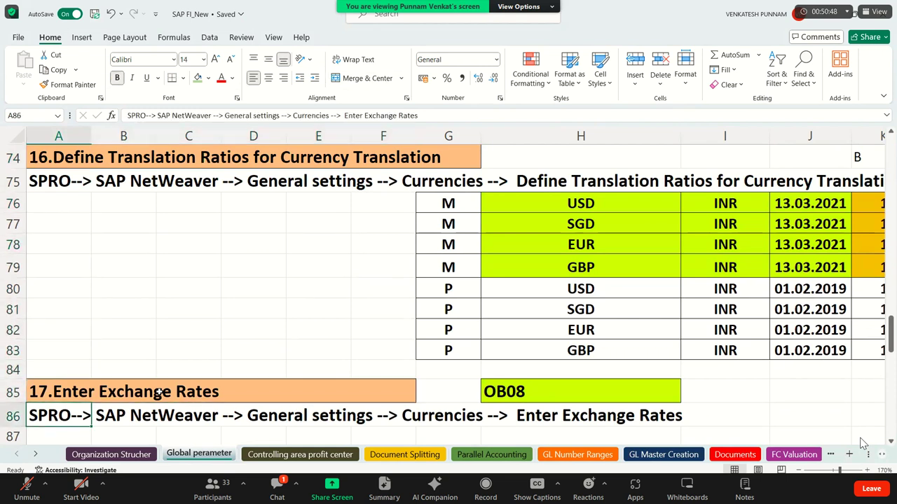
pyautogui.press('Down')
pyautogui.press('Down')
pyautogui.press('Down')
pyautogui.press('Down')
pyautogui.press('Down')
pyautogui.press('Down')
pyautogui.press('Down')
pyautogui.press('Down')
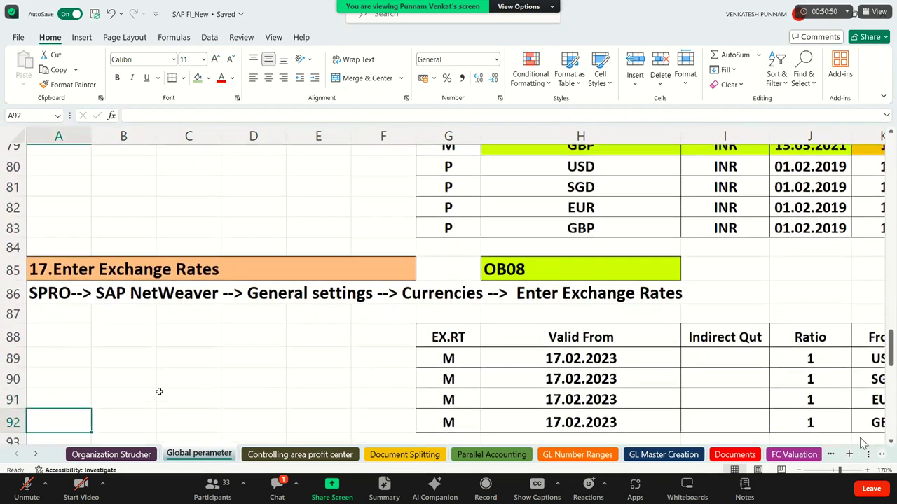
pyautogui.press('Down')
pyautogui.press('Down')
pyautogui.press('Down')
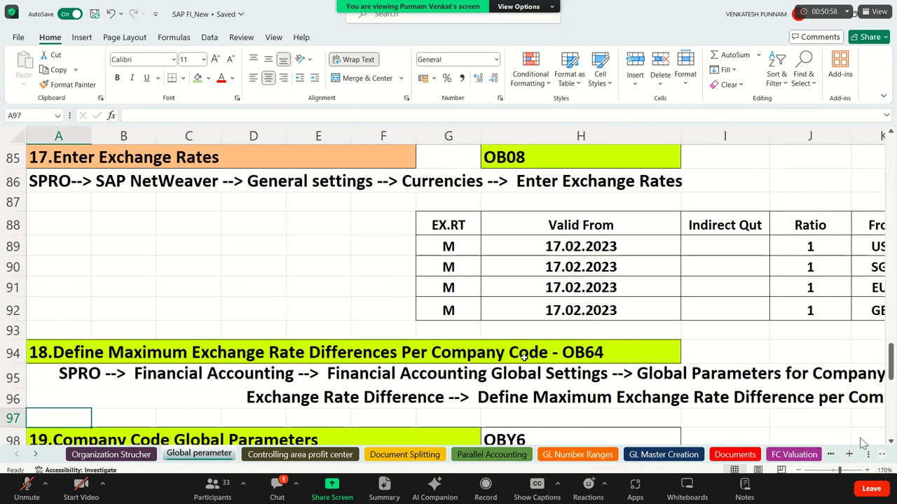
pyautogui.click(523, 357)
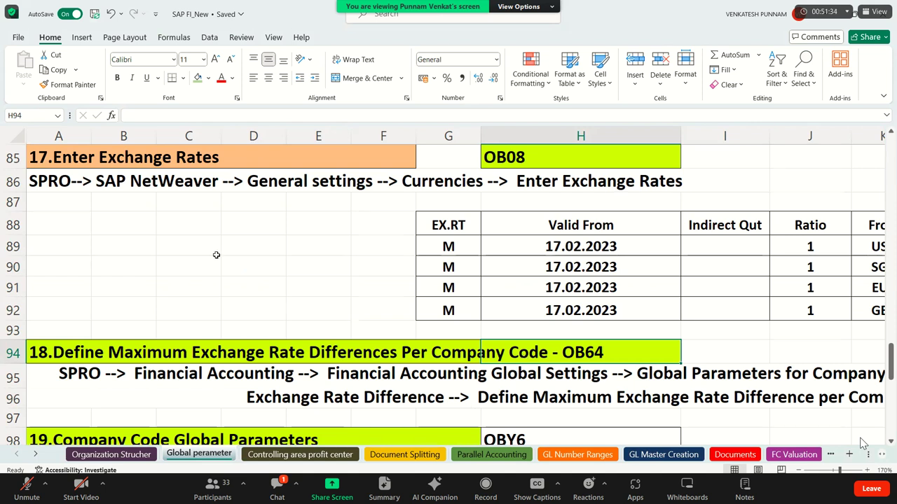
pyautogui.click(216, 255)
pyautogui.press('Down')
pyautogui.press('Down')
pyautogui.press('Down')
pyautogui.press('Down')
pyautogui.press('Down')
pyautogui.press('Down')
pyautogui.press('Down')
pyautogui.press('Down')
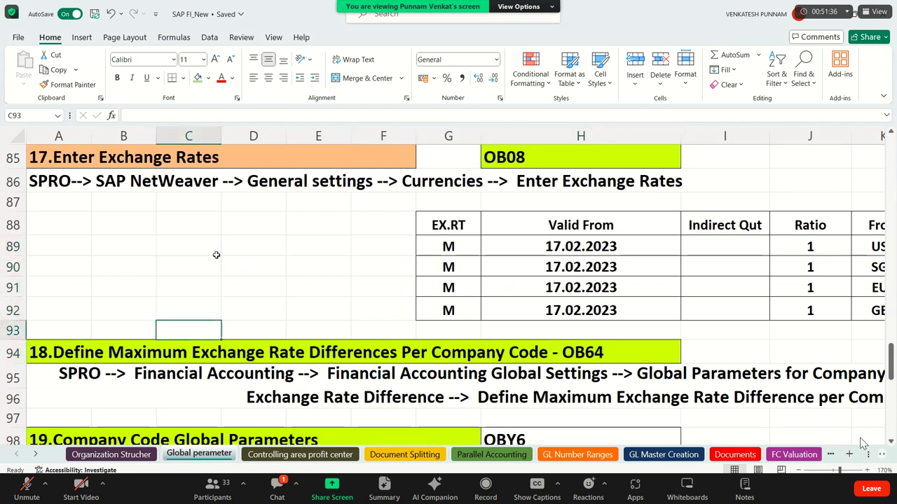
pyautogui.press('Down')
pyautogui.press('Down')
pyautogui.press('Down')
pyautogui.press('Down')
pyautogui.press('Down')
pyautogui.press('Down')
pyautogui.press('Down')
pyautogui.press('Down')
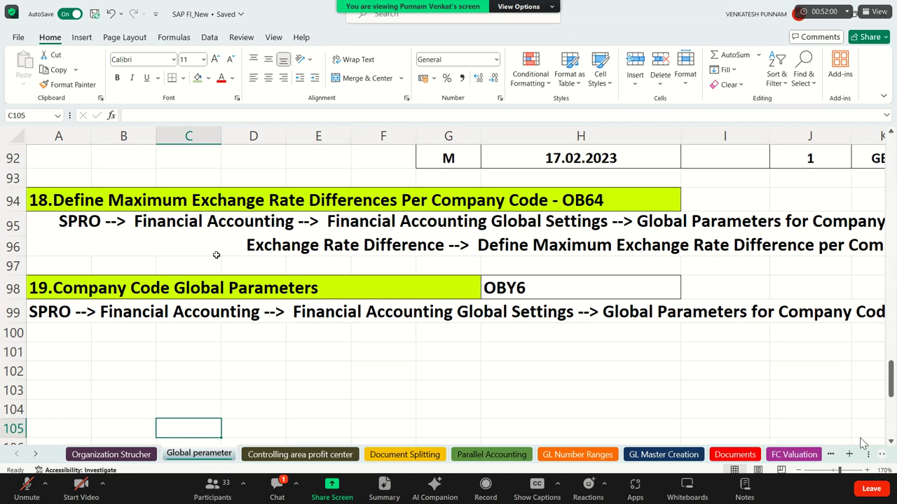
pyautogui.press('Up')
pyautogui.press('Up')
pyautogui.press('Up')
pyautogui.press('Up')
pyautogui.press('Up')
pyautogui.press('Up')
pyautogui.press('Up')
pyautogui.press('Up')
pyautogui.press('Up')
pyautogui.press('Up')
pyautogui.press('Up')
pyautogui.press('Up')
pyautogui.press('Up')
pyautogui.press('Up')
pyautogui.press('Up')
pyautogui.press('Up')
pyautogui.press('Up')
pyautogui.press('Up')
pyautogui.press('Up')
pyautogui.press('Up')
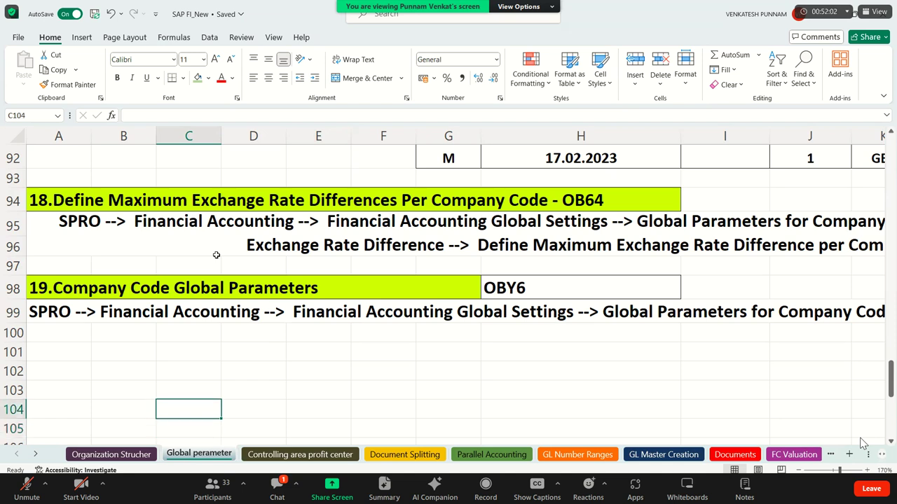
pyautogui.press('Up')
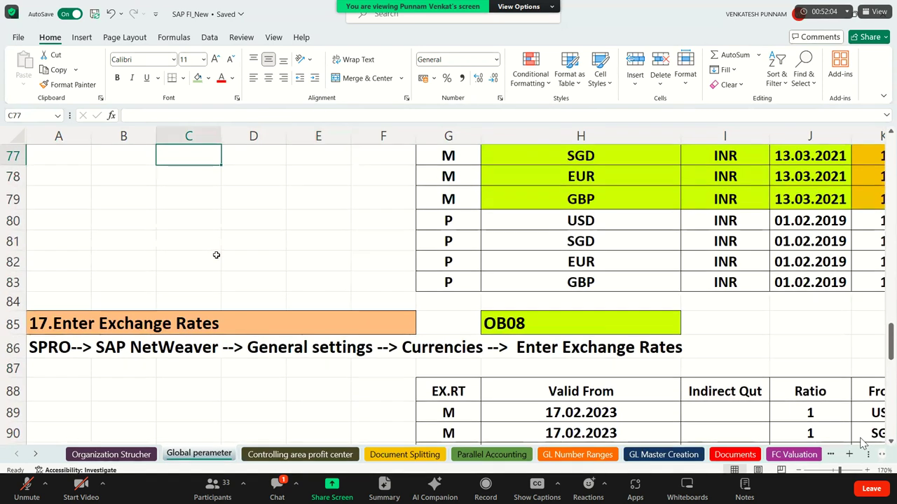
pyautogui.click(130, 330)
pyautogui.scroll(3, 149, 340)
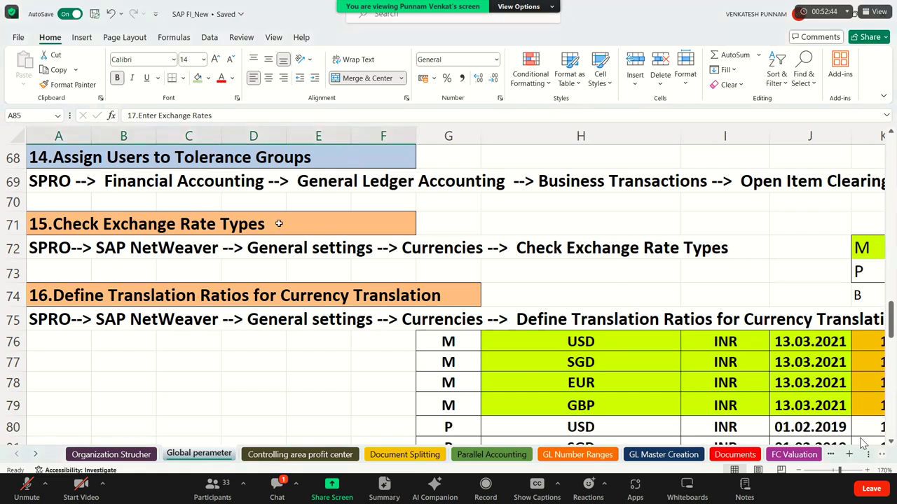
# Select the 15.Check Exchange Rate Types heading, then bring up the Windows notification and calendar panel.
pyautogui.click(330, 224)
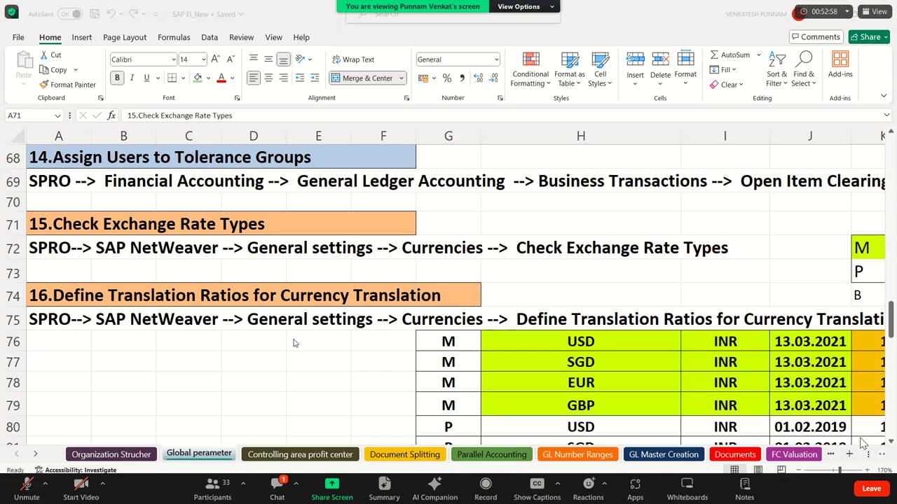
pyautogui.hotkey('alt', 'Tab')
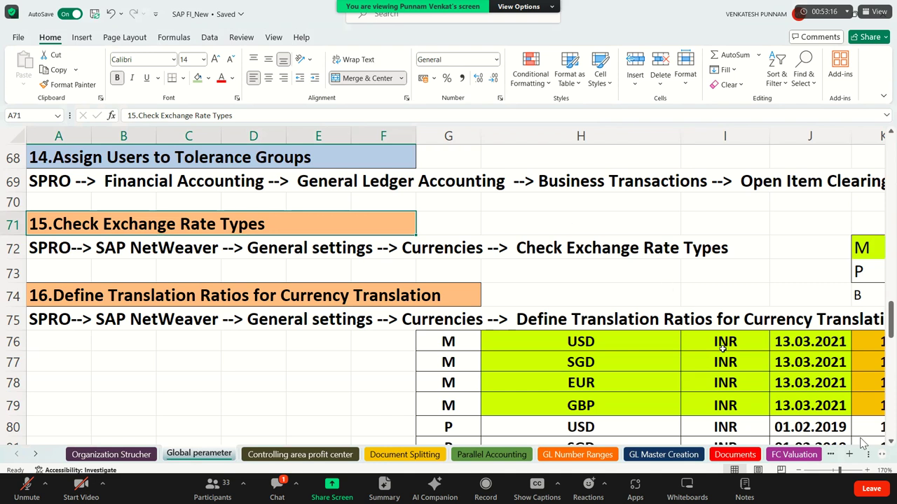
pyautogui.press('super+n')
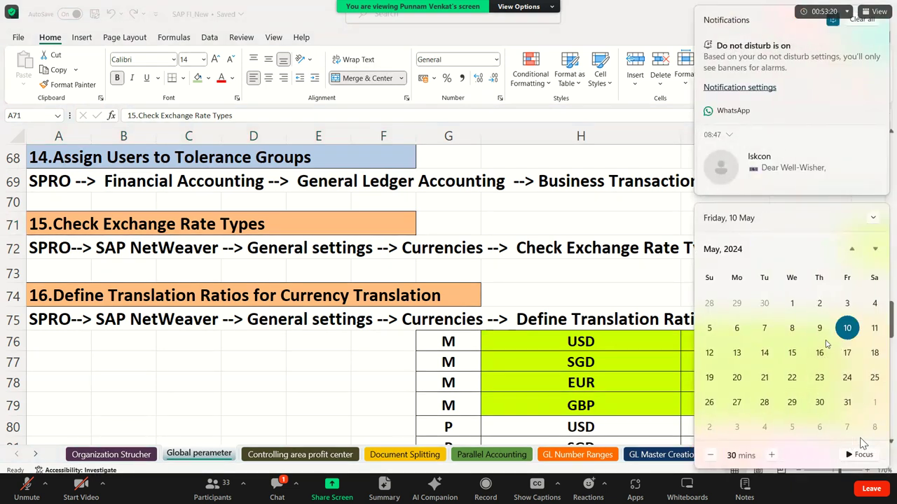
# Pick May 8, 11, 12 and 13 in the calendar panel.
pyautogui.click(792, 330)
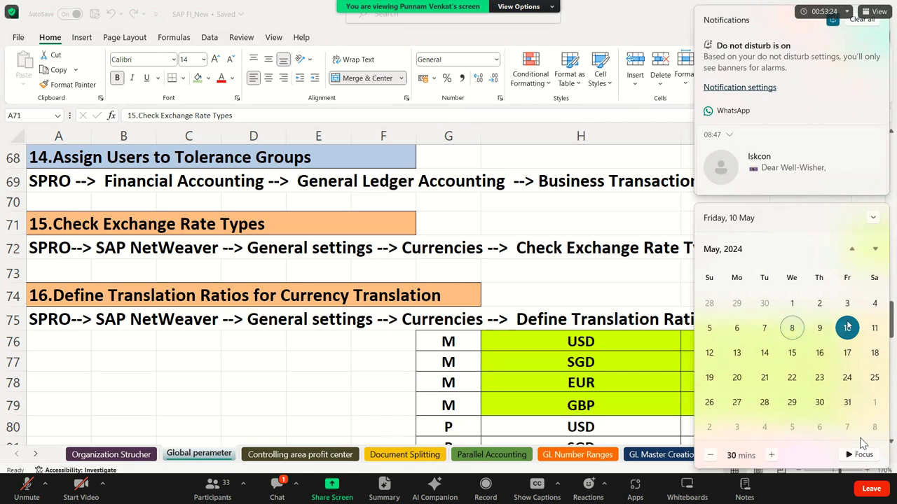
pyautogui.click(873, 334)
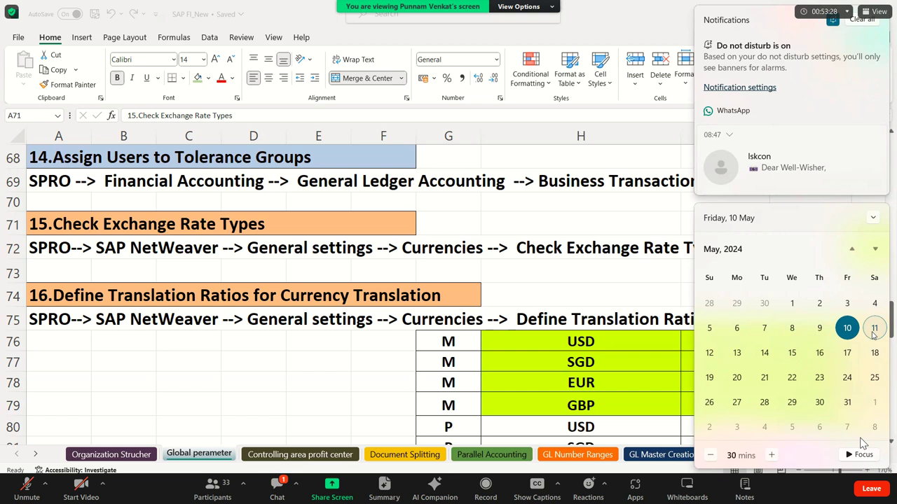
pyautogui.click(720, 361)
pyautogui.click(740, 359)
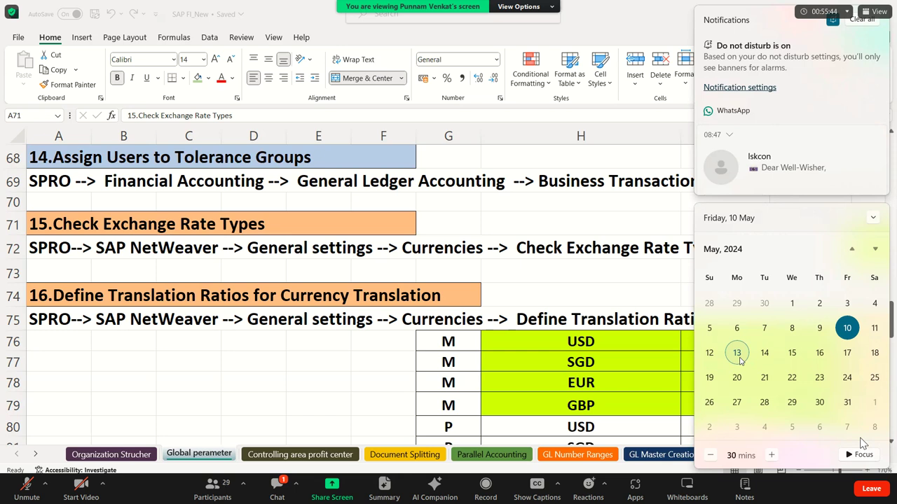
# Close the calendar panel and bring up the Free Screen Recorder's Recording window.
pyautogui.scroll(1, 739, 357)
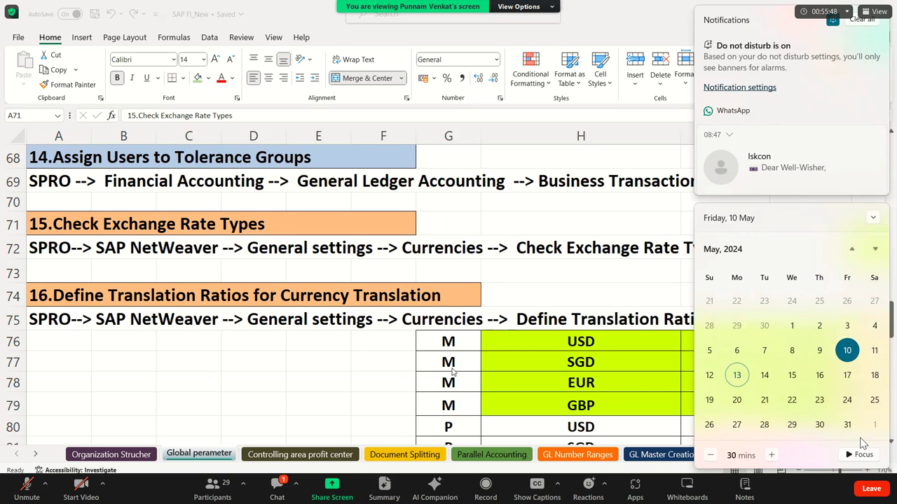
pyautogui.click(534, 372)
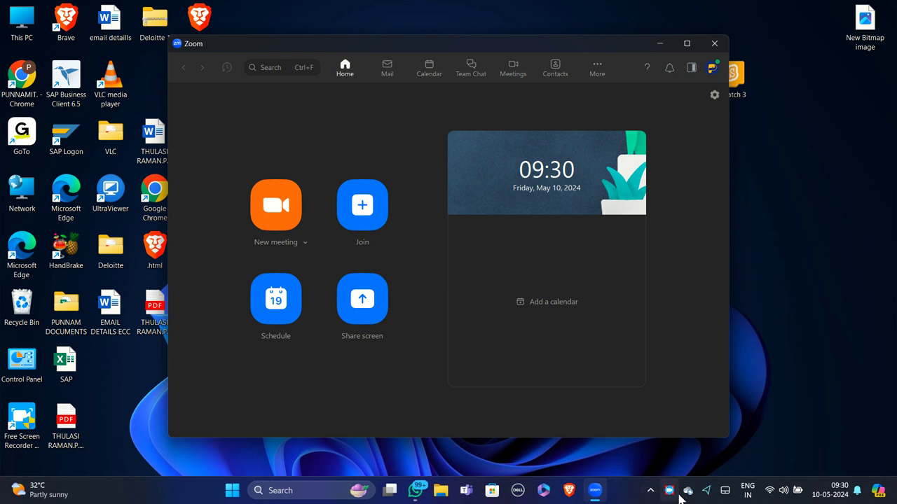
pyautogui.click(669, 491)
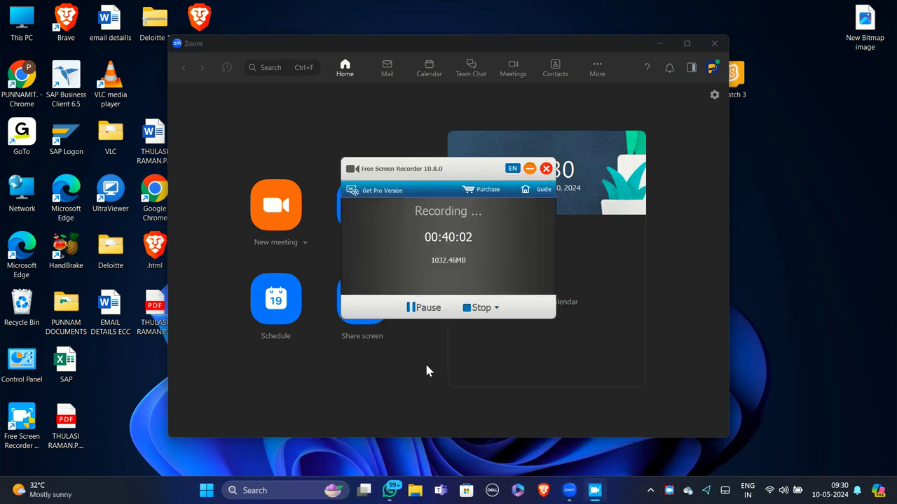